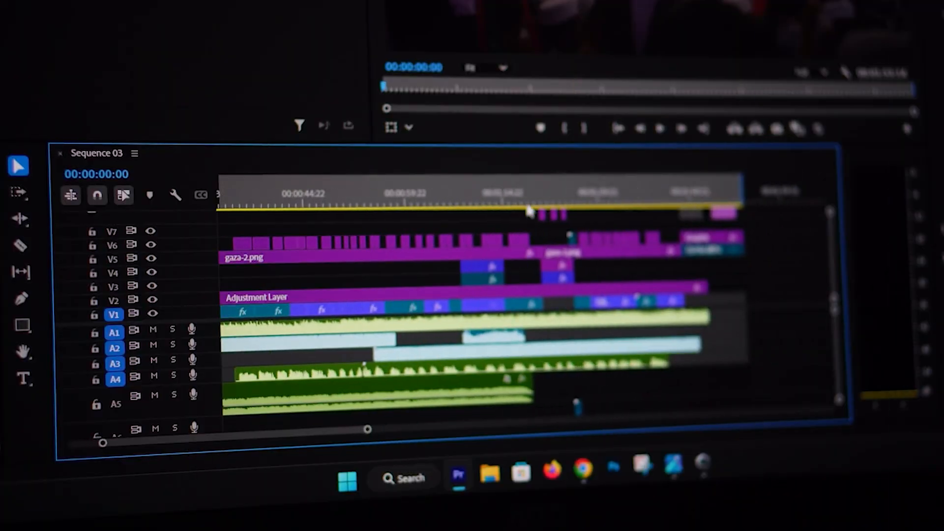
{"action": "scroll", "coordinate": [527, 212], "scroll_direction": "up", "scroll_amount": 5}
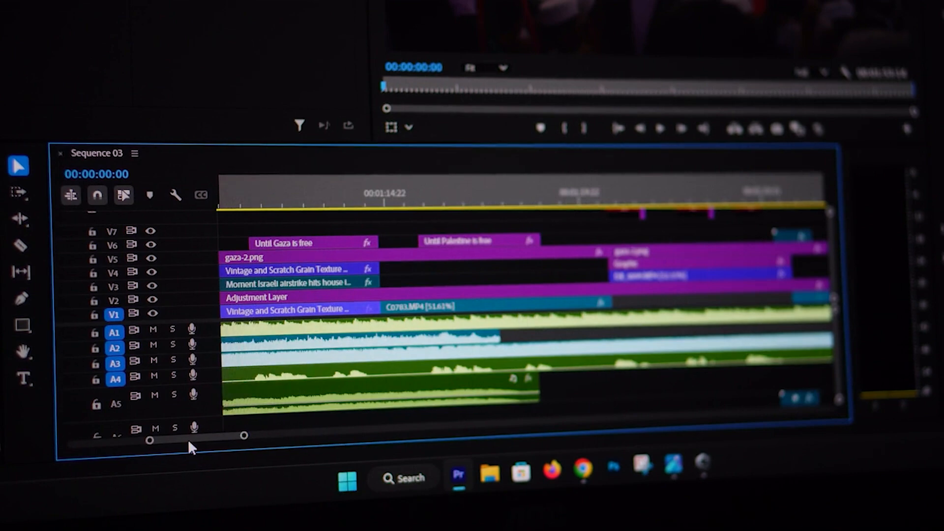
{"action": "left_click_drag", "start_coordinate": [189, 440], "coordinate": [93, 439]}
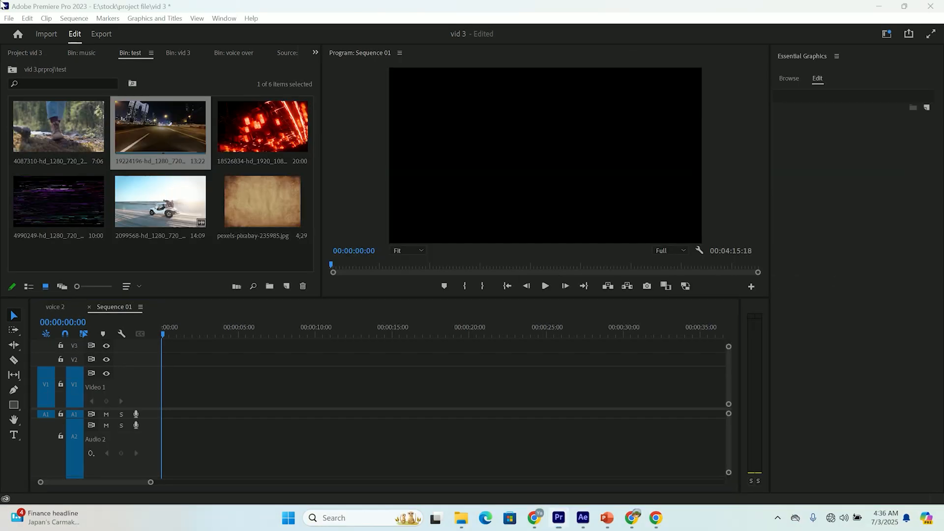
Place the parchment image at the start of track V1 and the red 18526834 clip directly after it.
{"action": "left_click", "coordinate": [236, 204]}
{"action": "left_click_drag", "start_coordinate": [228, 325], "coordinate": [160, 378]}
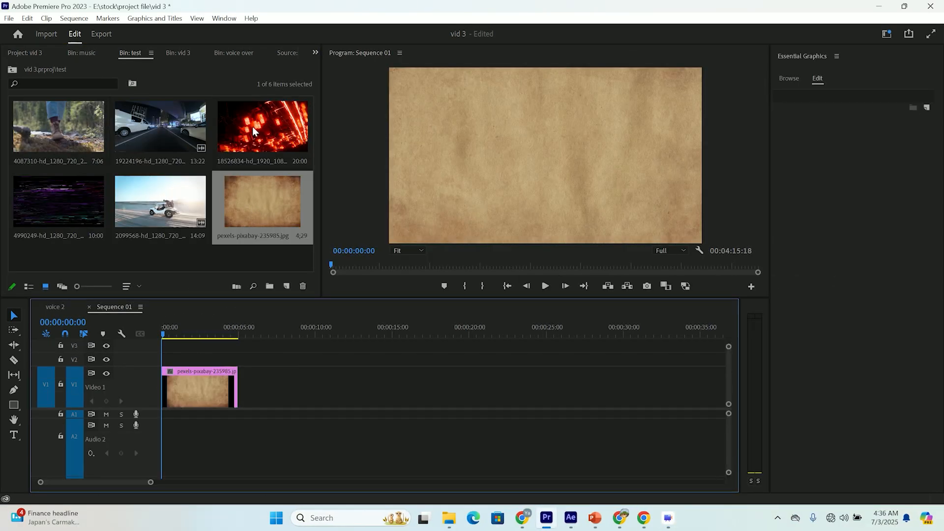
{"action": "double_click", "coordinate": [263, 121]}
{"action": "left_click_drag", "start_coordinate": [264, 121], "coordinate": [357, 394]}
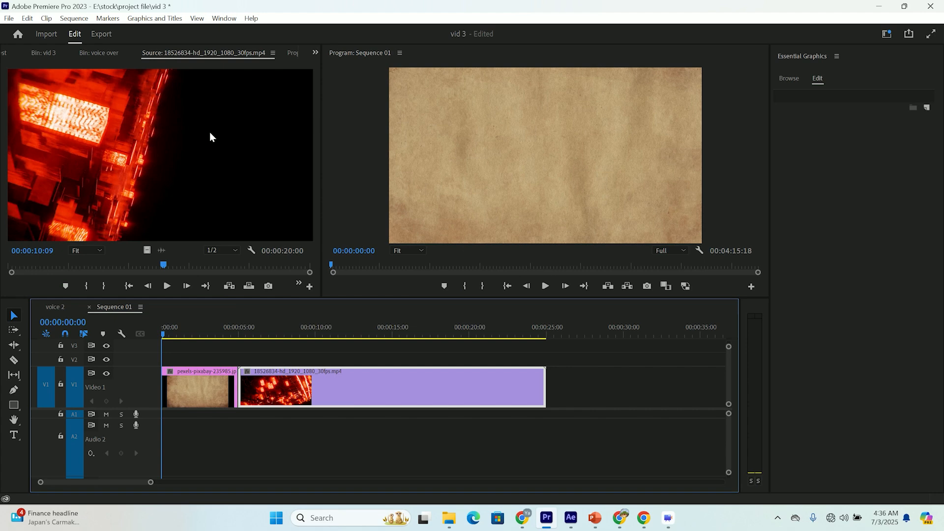
{"action": "key", "text": "shift+1"}
{"action": "left_click_drag", "start_coordinate": [63, 119], "coordinate": [166, 358]}
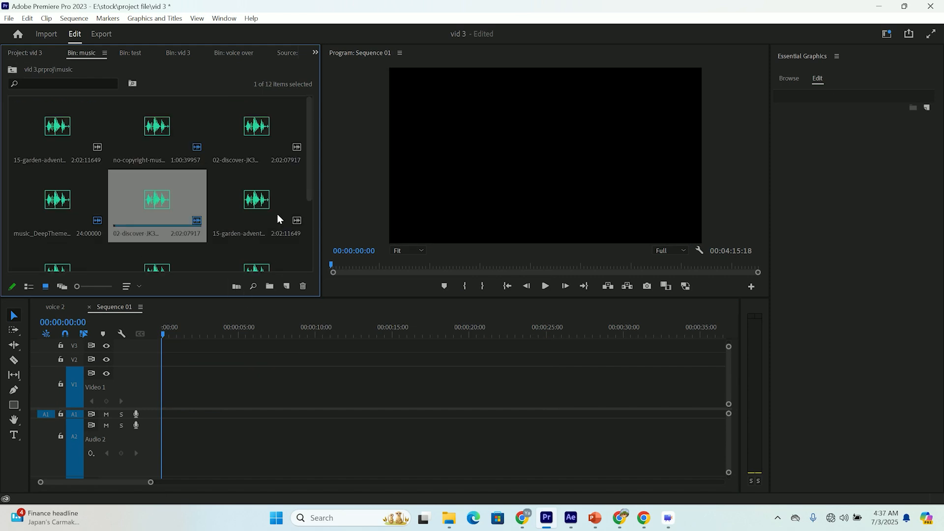
Add the 15-garden music to track A2, the 02-discover music to A3, and a second 15-garden track from the music bin.
{"action": "left_click_drag", "start_coordinate": [58, 126], "coordinate": [159, 436]}
{"action": "scroll", "coordinate": [153, 438], "scroll_direction": "down", "scroll_amount": 5}
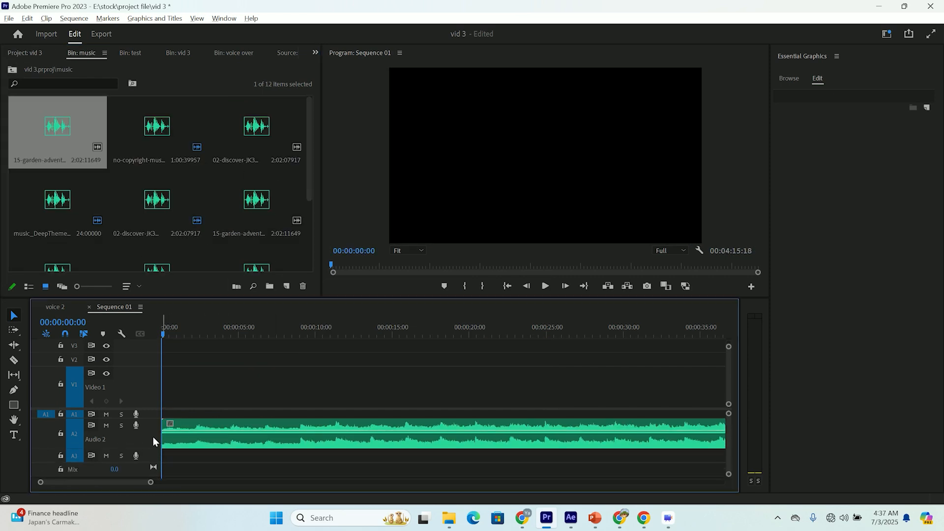
{"action": "left_click_drag", "start_coordinate": [157, 201], "coordinate": [300, 439]}
{"action": "scroll", "coordinate": [408, 437], "scroll_direction": "down", "scroll_amount": 5}
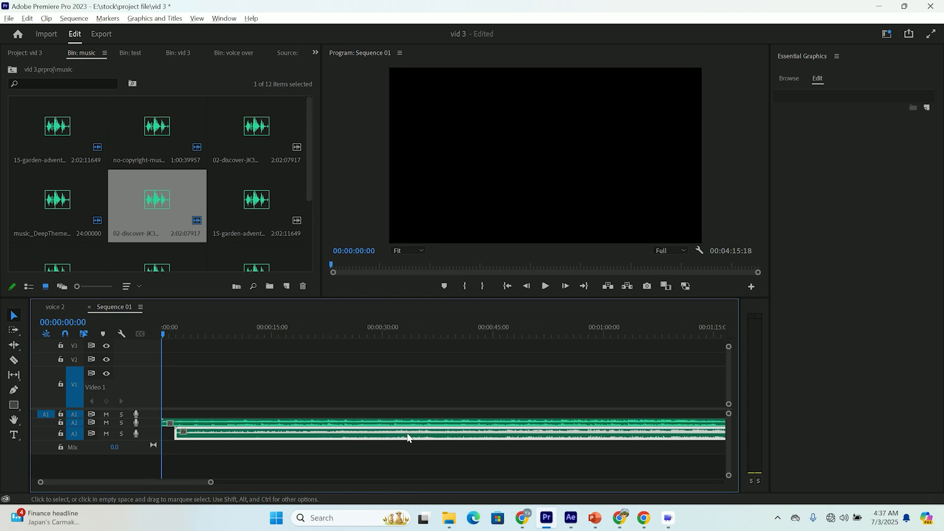
{"action": "left_click_drag", "start_coordinate": [256, 204], "coordinate": [432, 438]}
{"action": "left_click_drag", "start_coordinate": [594, 424], "coordinate": [634, 437]}
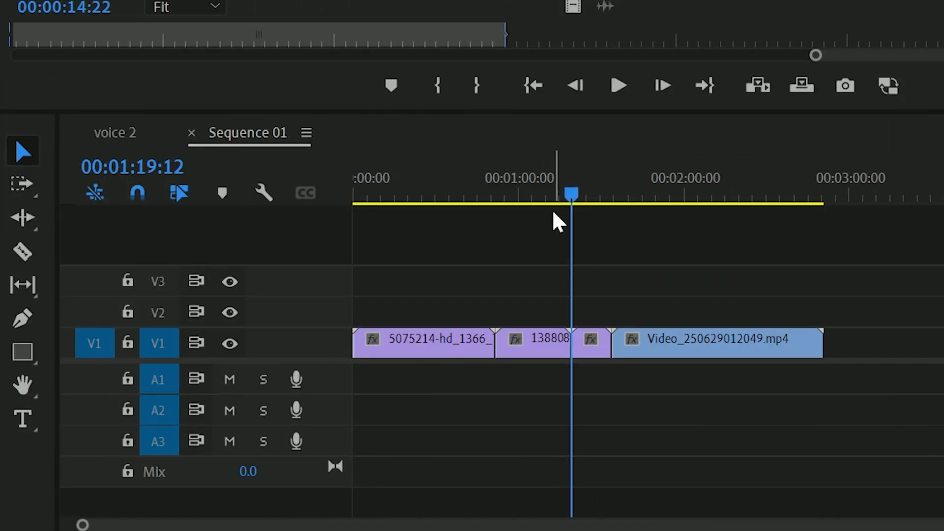
Scrub back to about 00:00:44 in the first clip and play the sequence.
{"action": "left_click_drag", "start_coordinate": [577, 225], "coordinate": [461, 270]}
{"action": "key", "text": "space"}
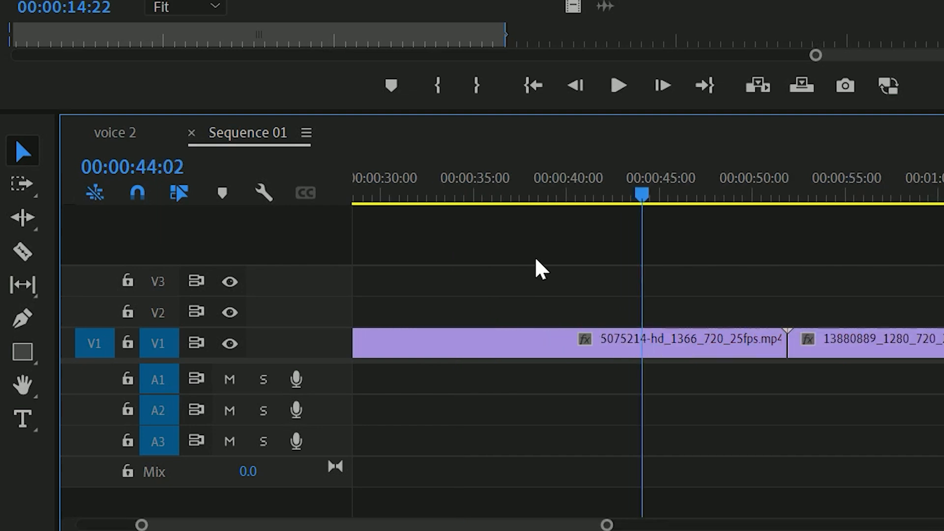
{"action": "key", "text": "equal"}
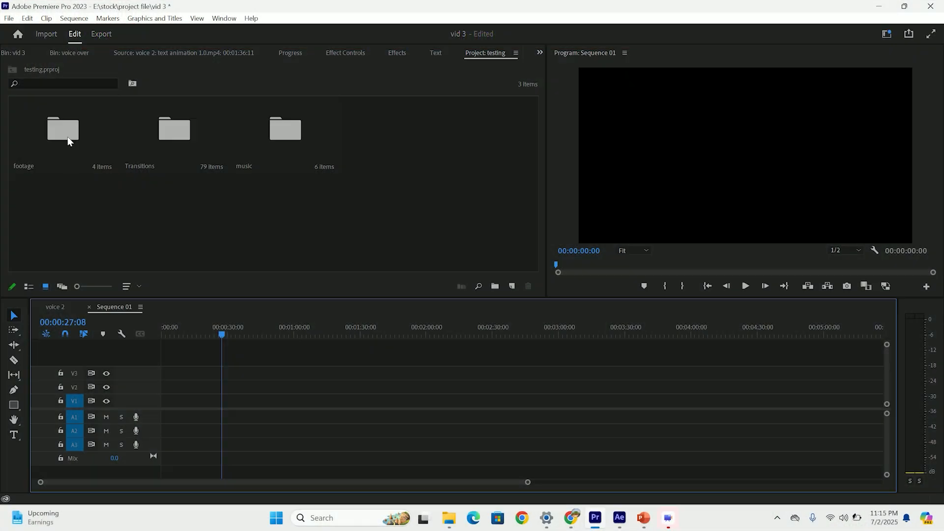
Add all four clips from the footage bin to the sequence.
{"action": "double_click", "coordinate": [70, 139]}
{"action": "key", "text": "ctrl+a"}
{"action": "left_click_drag", "start_coordinate": [397, 129], "coordinate": [317, 374]}
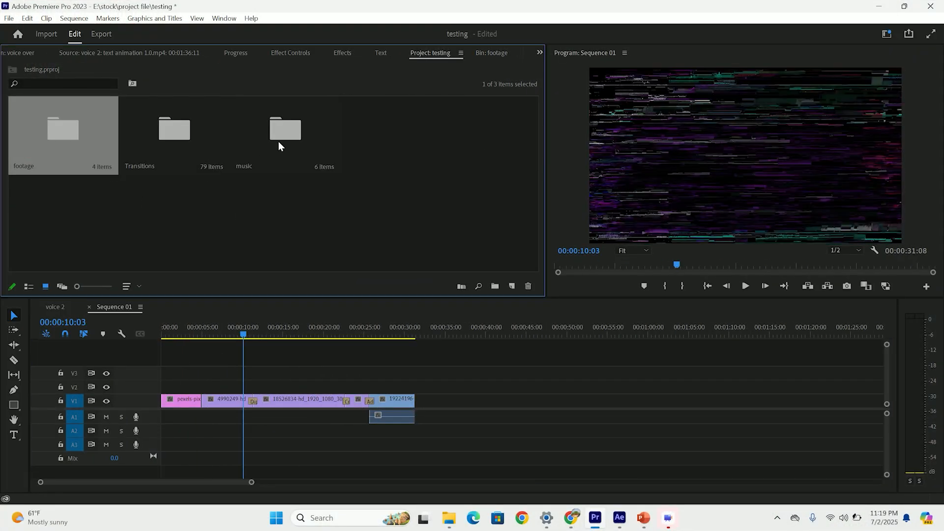
Add the 02-discover, 15-garden and no-copyright tracks from the music bin to the start of track A2.
{"action": "double_click", "coordinate": [279, 146]}
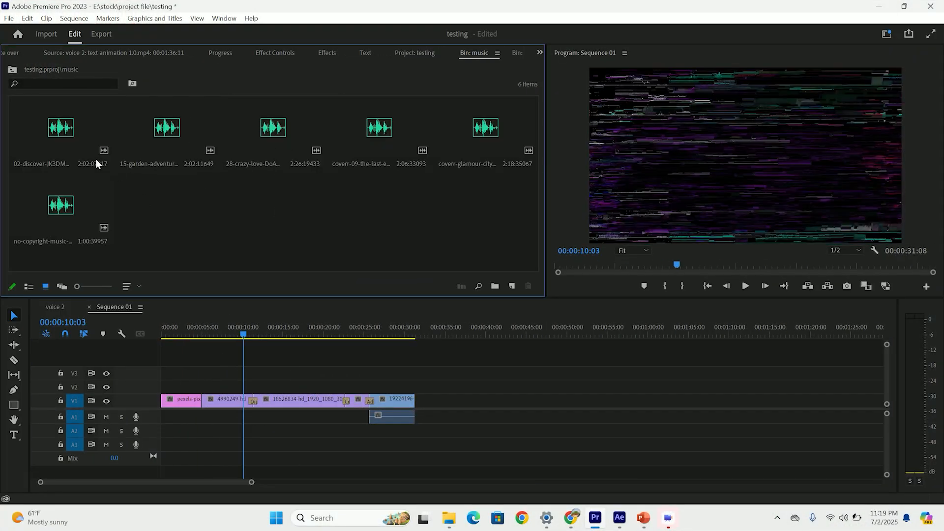
{"action": "left_click_drag", "start_coordinate": [192, 210], "coordinate": [73, 146]}
{"action": "left_click_drag", "start_coordinate": [72, 146], "coordinate": [163, 431]}
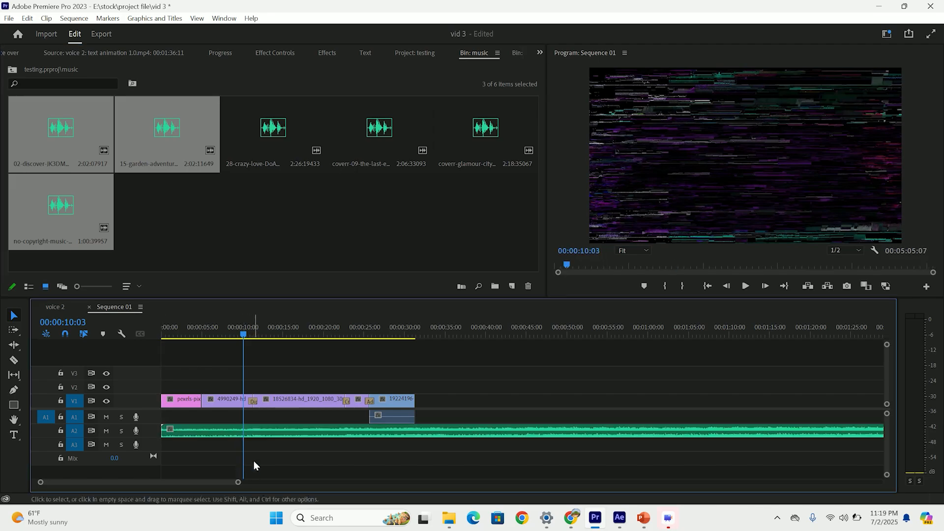
{"action": "key", "text": "minus"}
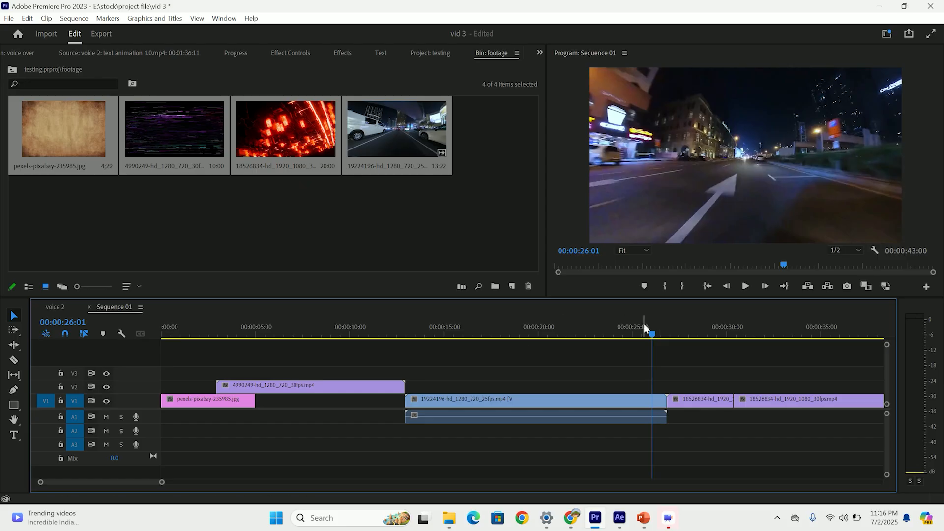
Trim the end of the 19224196 night-drive clip back to about 00:00:19 and delete the gap after it.
{"action": "left_click", "coordinate": [523, 328]}
{"action": "left_click_drag", "start_coordinate": [666, 401], "coordinate": [522, 400]}
{"action": "left_click", "coordinate": [559, 407]}
{"action": "key", "text": "Delete"}
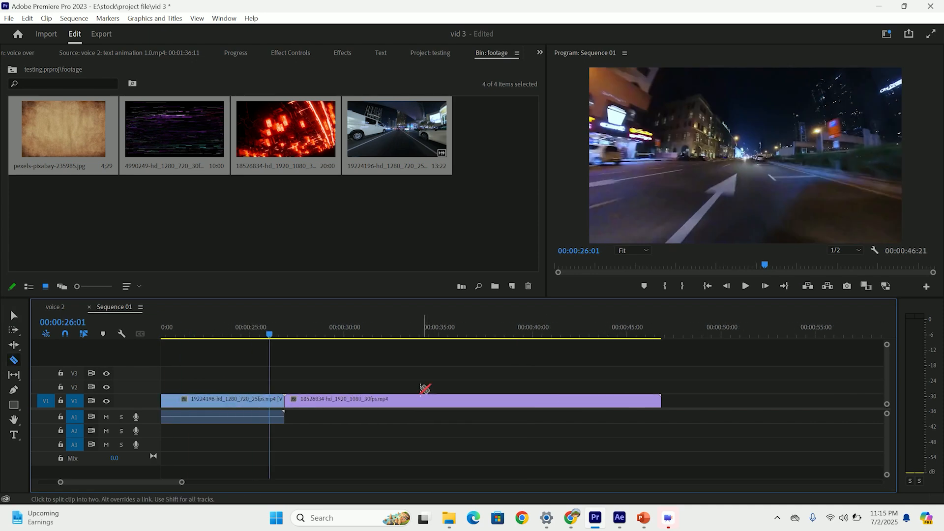
Split the red 18526834 clip at about 00:00:34, delete its first part and shift the remaining part earlier.
{"action": "left_click", "coordinate": [424, 400]}
{"action": "key", "text": "v"}
{"action": "left_click", "coordinate": [372, 404]}
{"action": "key", "text": "Delete"}
{"action": "left_click_drag", "start_coordinate": [484, 402], "coordinate": [412, 407]}
{"action": "left_click", "coordinate": [392, 427]}
Move the 19224196 night-drive clip ahead of the red 18526834 clip by inserting it at that cut.
{"action": "left_click_drag", "start_coordinate": [182, 482], "coordinate": [137, 485]}
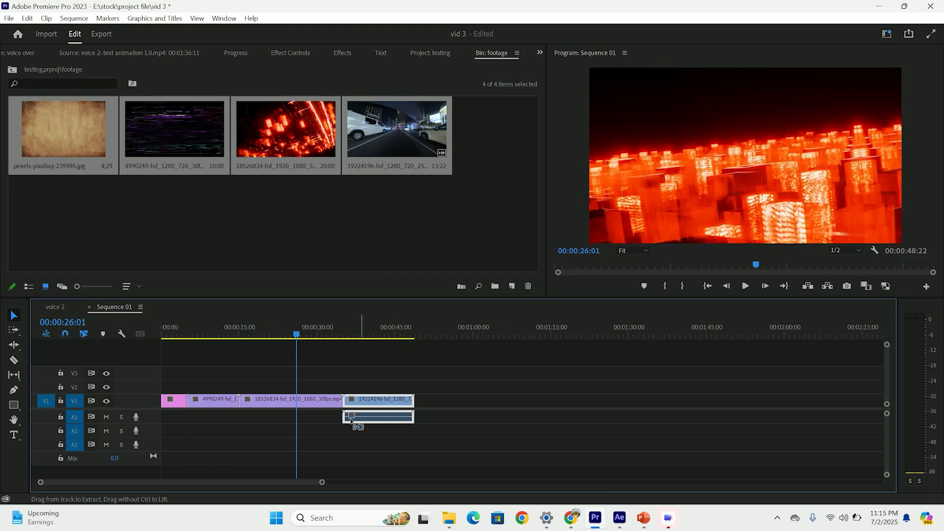
{"action": "left_click_drag", "start_coordinate": [339, 400], "coordinate": [245, 400]}
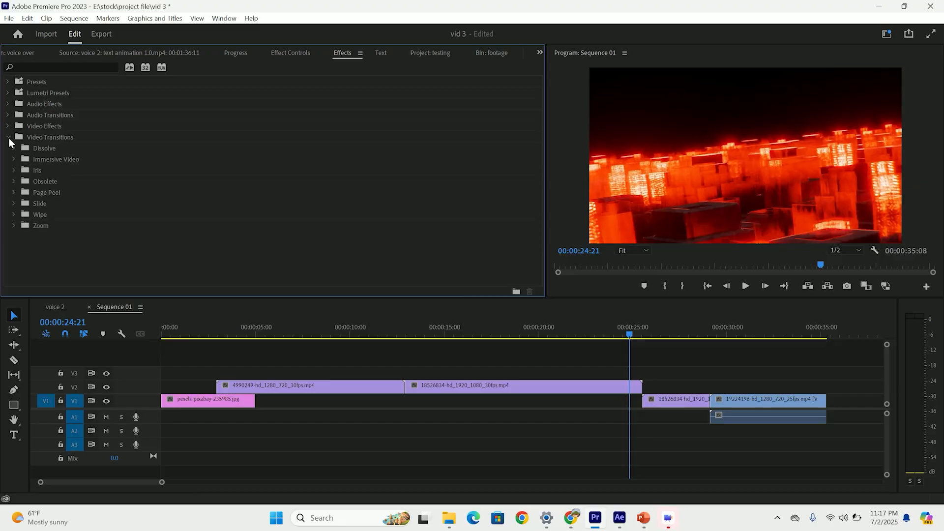
Apply an Additive Dissolve between the red 18526834 clip and the 19224196 night-drive clip on V1, and play the transition.
{"action": "left_click", "coordinate": [15, 148]}
{"action": "left_click_drag", "start_coordinate": [62, 158], "coordinate": [309, 300]}
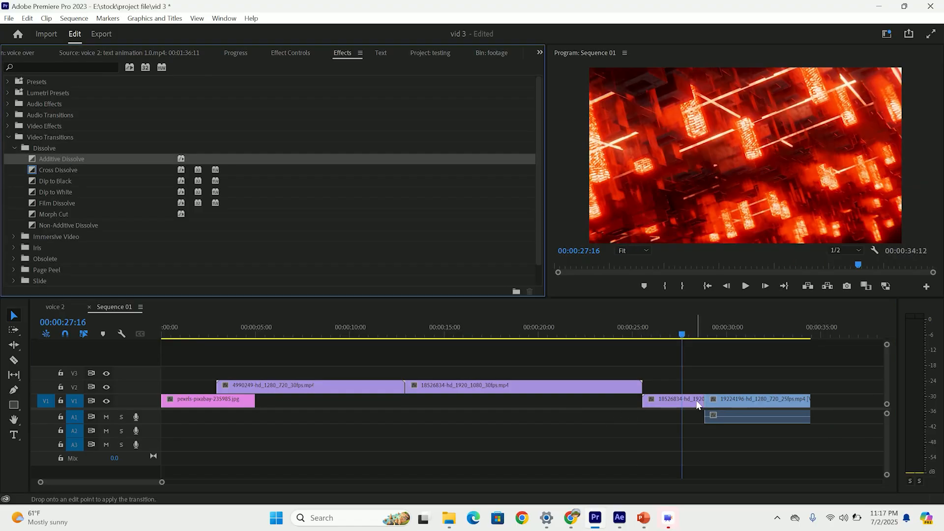
{"action": "left_click_drag", "start_coordinate": [699, 404], "coordinate": [700, 401]}
{"action": "key", "text": "space"}
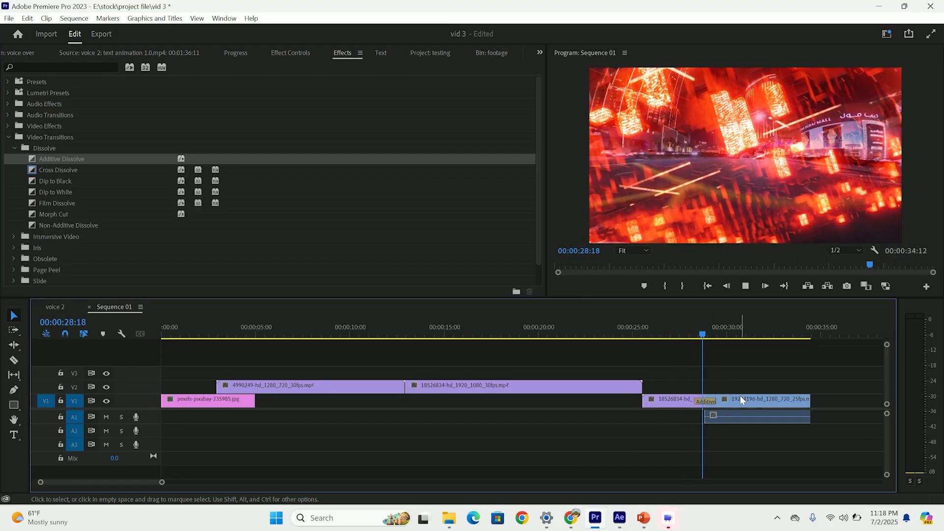
{"action": "key", "text": "space"}
{"action": "left_click_drag", "start_coordinate": [718, 326], "coordinate": [680, 327]}
{"action": "key", "text": "space"}
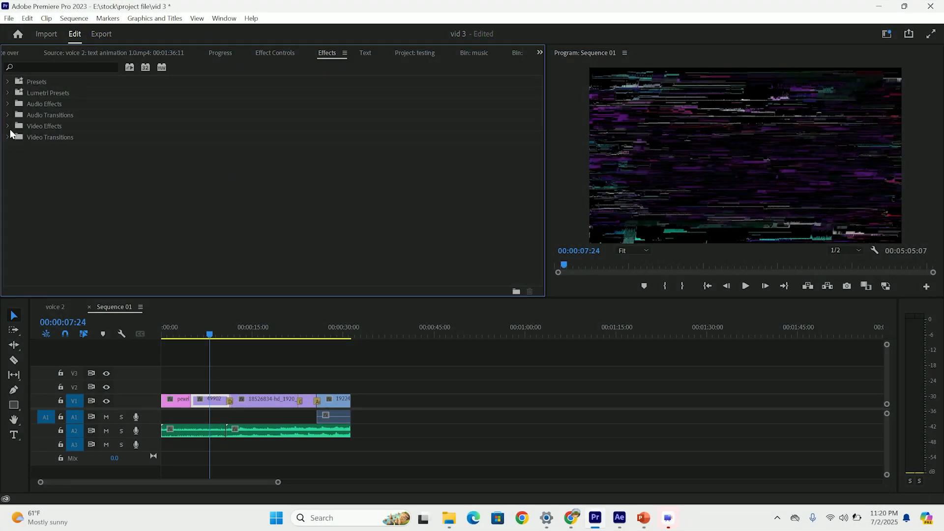
Apply the Brightness & Contrast color correction effect to the first red 18526834 clip.
{"action": "left_click", "coordinate": [9, 126]}
{"action": "left_click", "coordinate": [14, 170]}
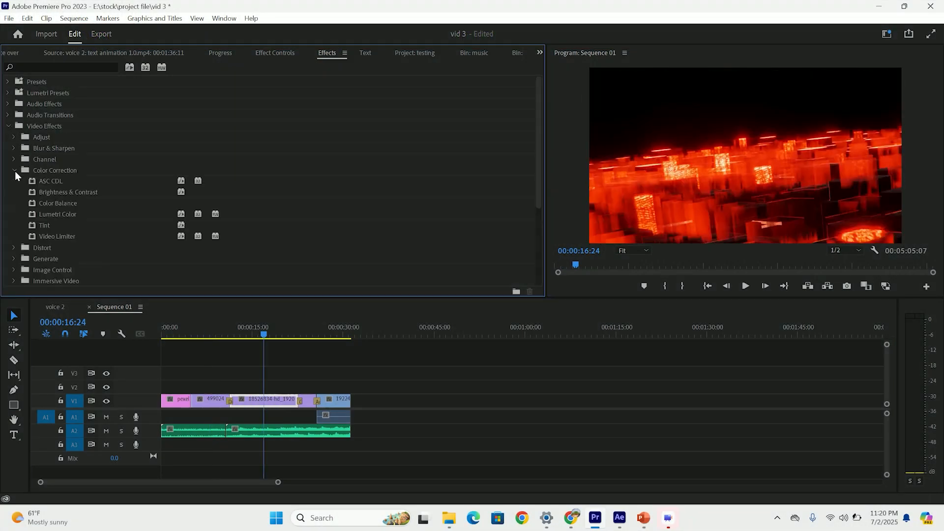
{"action": "left_click_drag", "start_coordinate": [69, 192], "coordinate": [200, 347]}
{"action": "left_click_drag", "start_coordinate": [250, 404], "coordinate": [250, 404]}
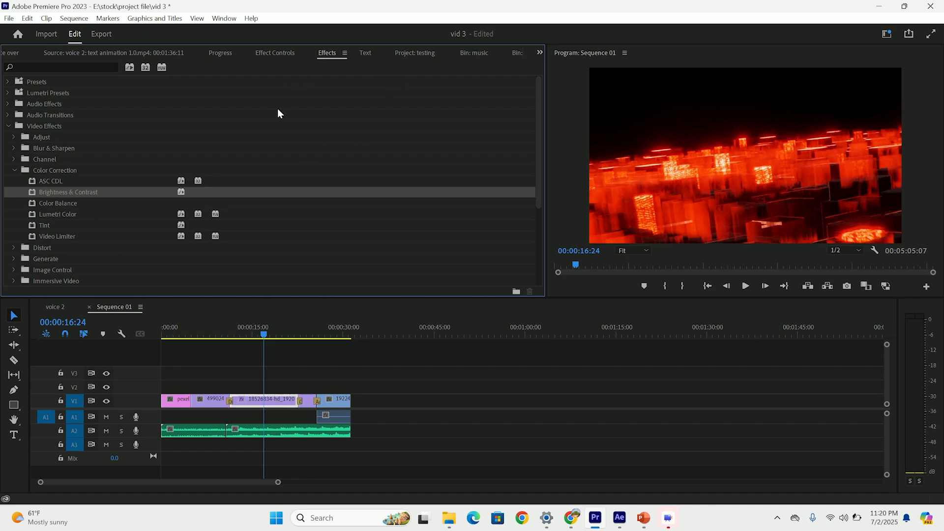
Look through the available Reverb audio effects.
{"action": "left_click", "coordinate": [8, 103]}
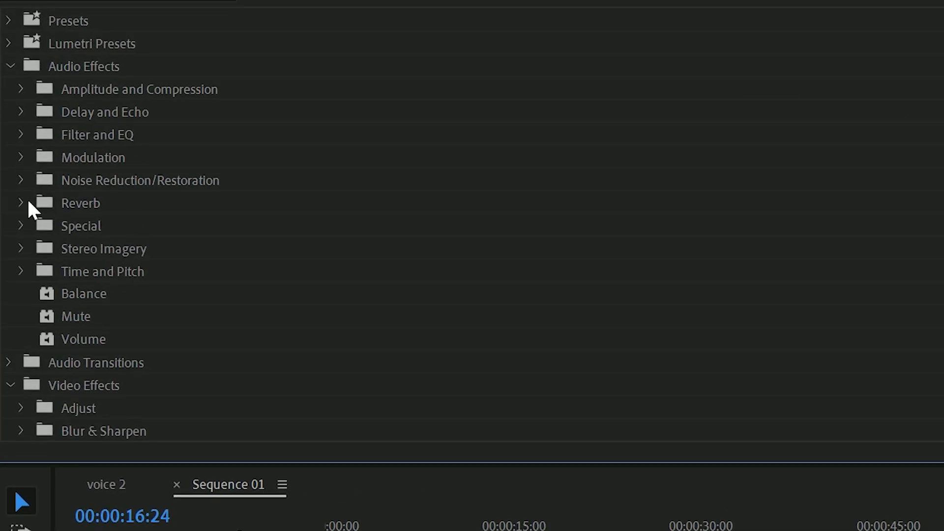
{"action": "left_click", "coordinate": [27, 203]}
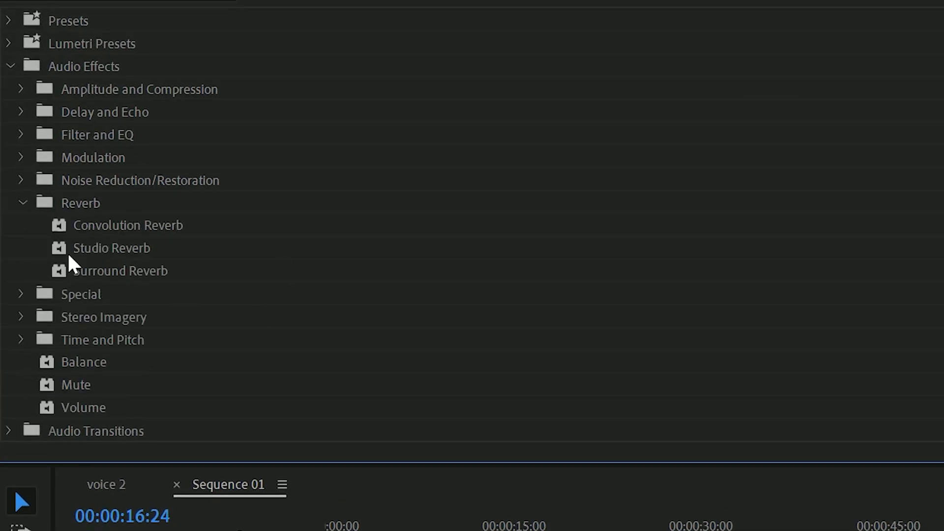
{"action": "left_click", "coordinate": [23, 202]}
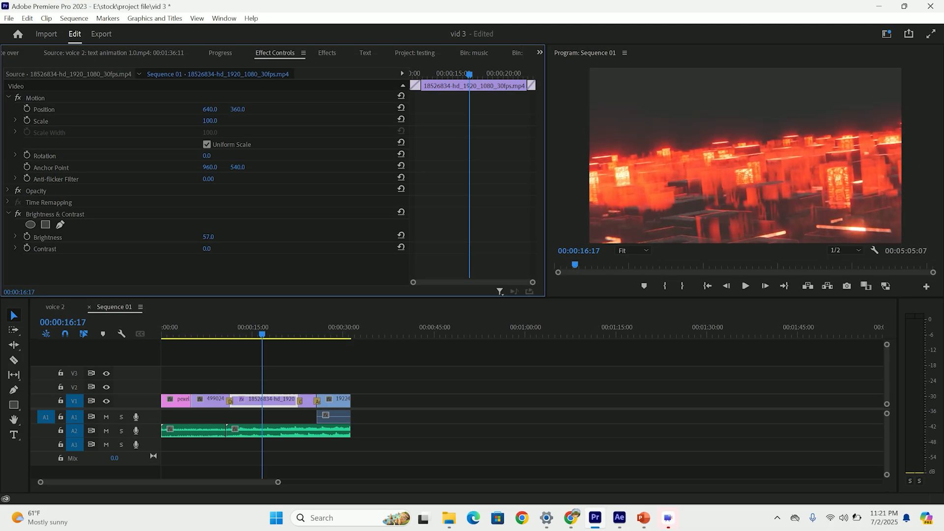
Raise the Brightness value of the red clip's Brightness & Contrast effect.
{"action": "left_click_drag", "start_coordinate": [208, 237], "coordinate": [229, 237]}
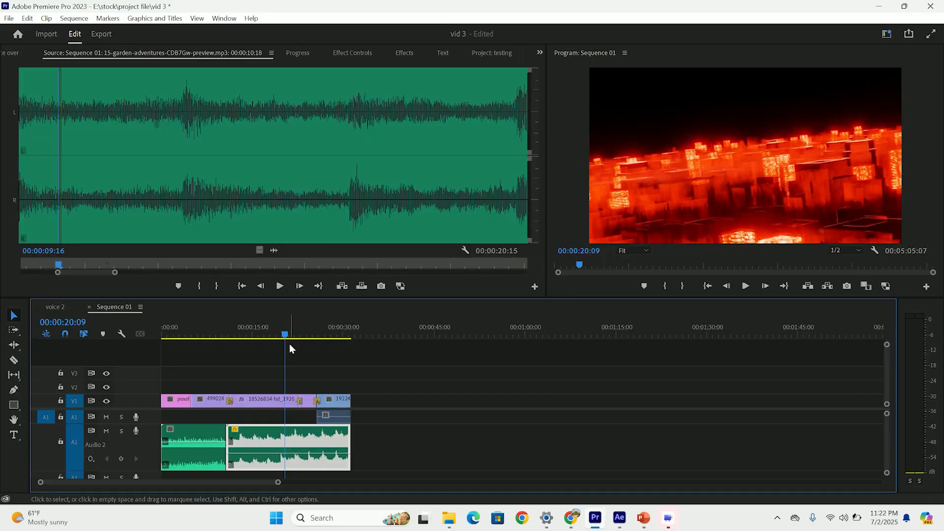
Play the second music clip on A2 and adjust its volume, raising it to 7.8 dB and bringing it back down.
{"action": "left_click_drag", "start_coordinate": [289, 344], "coordinate": [253, 335]}
{"action": "key", "text": "space"}
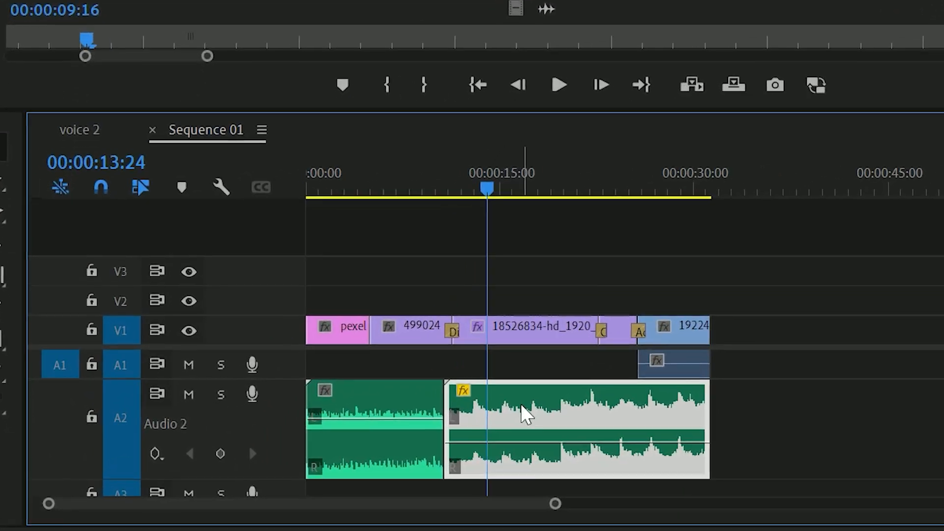
{"action": "left_click_drag", "start_coordinate": [401, 448], "coordinate": [402, 416]}
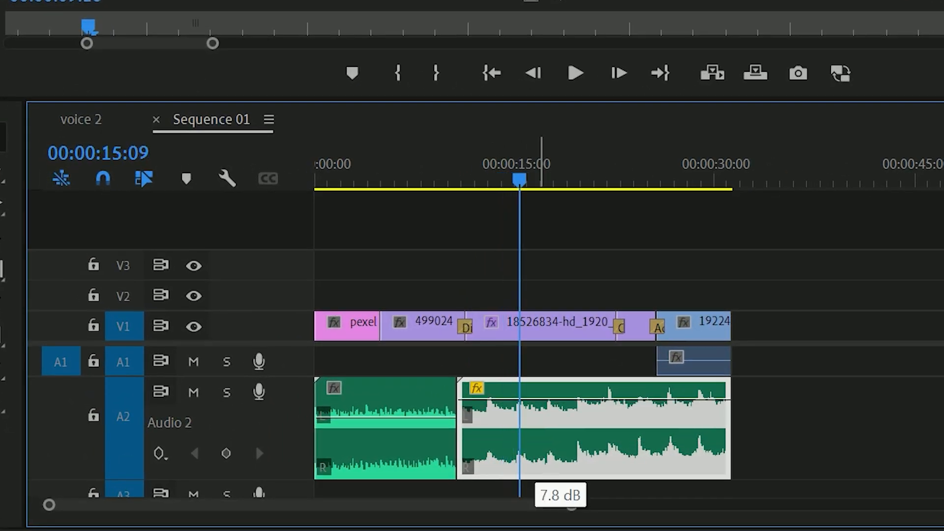
{"action": "left_click_drag", "start_coordinate": [541, 399], "coordinate": [548, 444]}
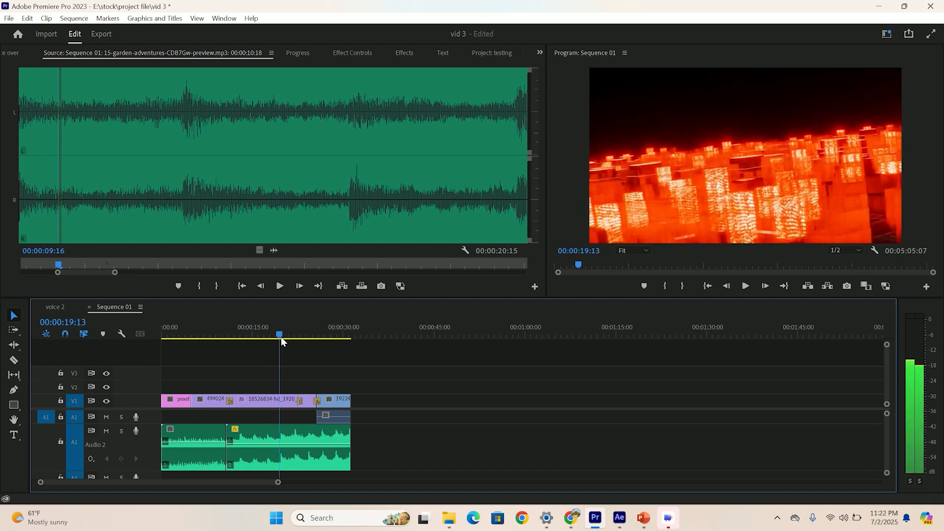
Add a text layer reading "video editing full course" at 00:00:16:24 using Essential Graphics.
{"action": "left_click_drag", "start_coordinate": [282, 338], "coordinate": [264, 337]}
{"action": "left_click", "coordinate": [161, 22]}
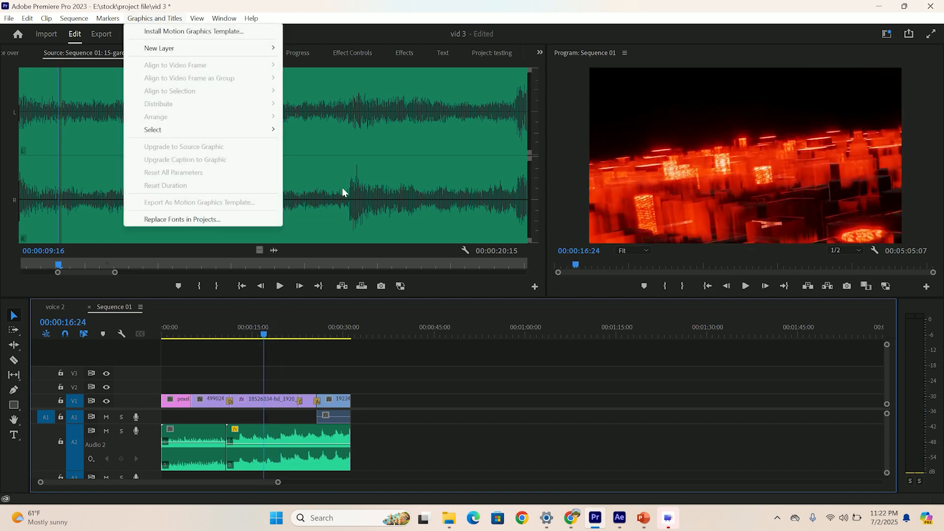
{"action": "left_click", "coordinate": [359, 191]}
{"action": "left_click", "coordinate": [229, 19]}
{"action": "left_click", "coordinate": [268, 203]}
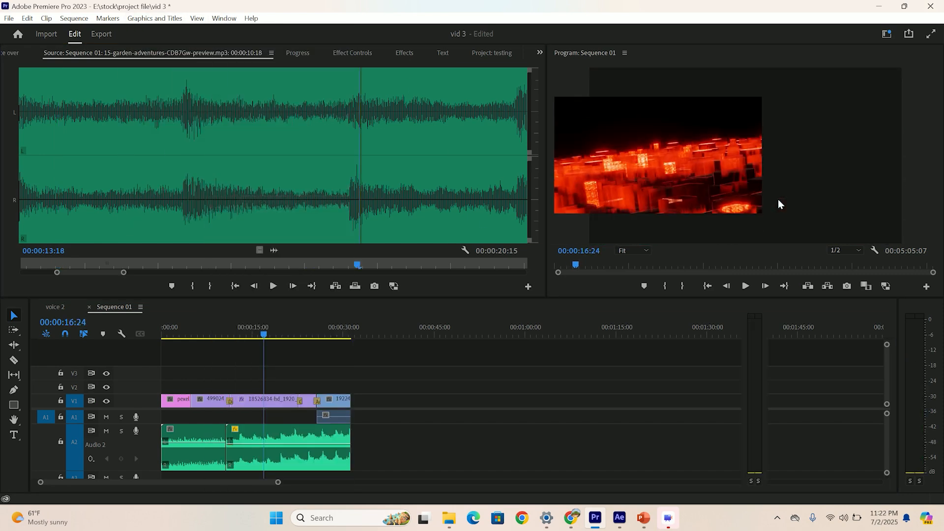
{"action": "left_click", "coordinate": [818, 79]}
{"action": "left_click", "coordinate": [926, 107]}
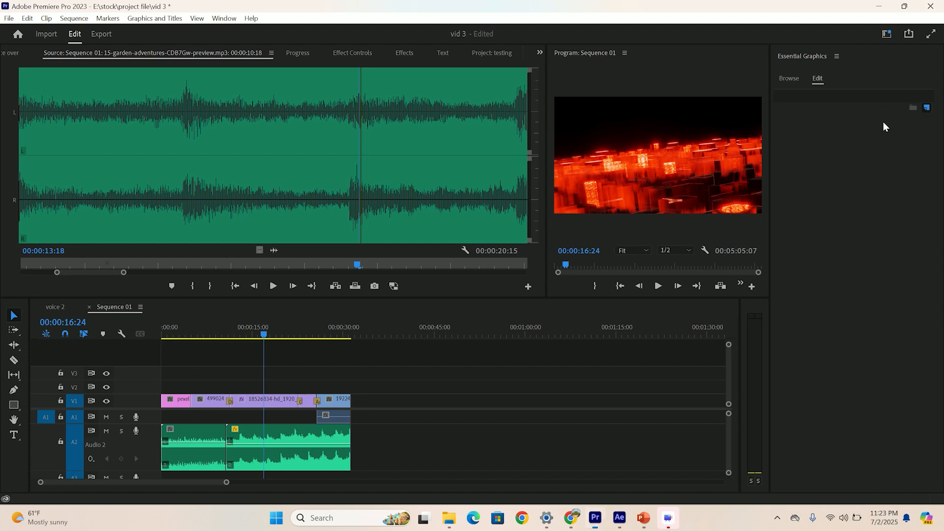
{"action": "double_click", "coordinate": [706, 148]}
{"action": "type", "text": "video editing full course"}
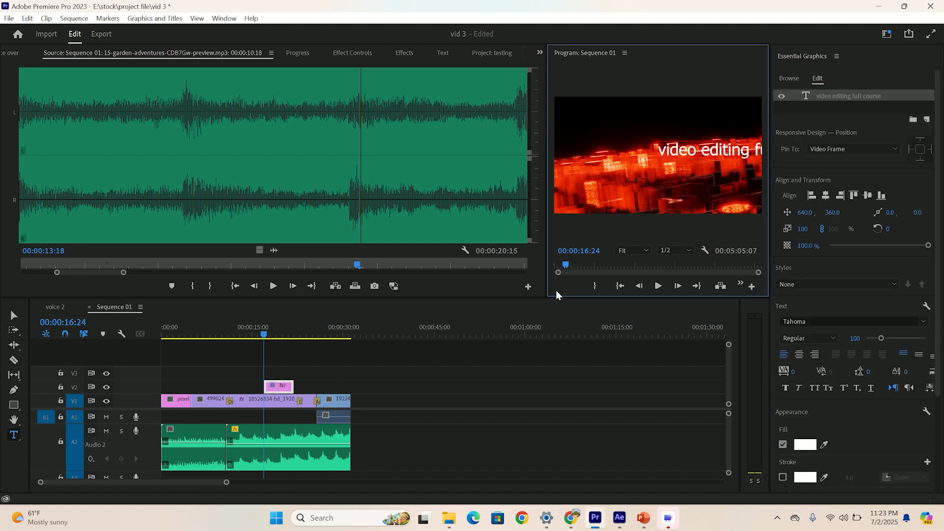
{"action": "key", "text": "Escape"}
Position the title low in the frame at about 90, 608.9 and move its clip on V2 to start at about 00:00:27.
{"action": "left_click_drag", "start_coordinate": [616, 154], "coordinate": [622, 196]}
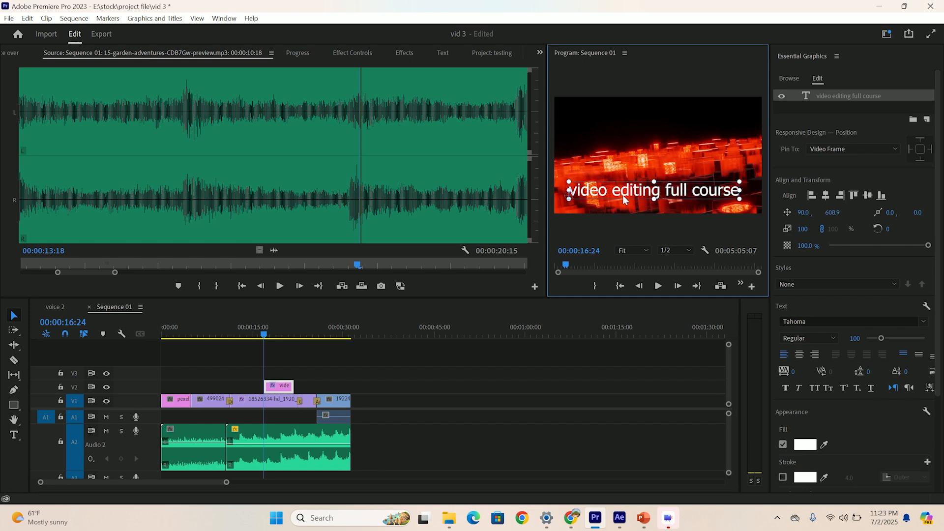
{"action": "left_click", "coordinate": [326, 330]}
{"action": "left_click_drag", "start_coordinate": [294, 386], "coordinate": [350, 386]}
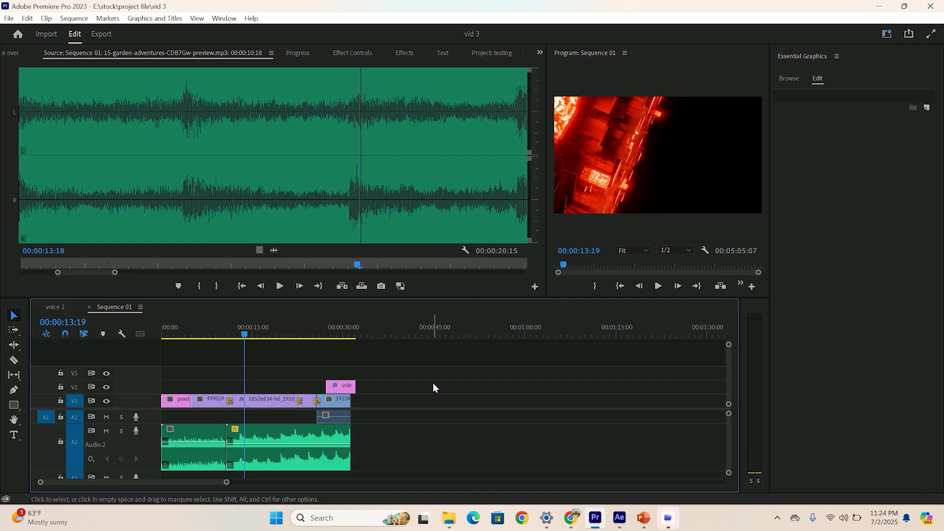
Split the red clip and the second music clip at 00:00:17:10 and again just before 00:00:20 with the Razor tool.
{"action": "scroll", "coordinate": [267, 386], "scroll_direction": "down", "scroll_amount": 4}
{"action": "left_click_drag", "start_coordinate": [426, 336], "coordinate": [270, 365]}
{"action": "key", "text": "c"}
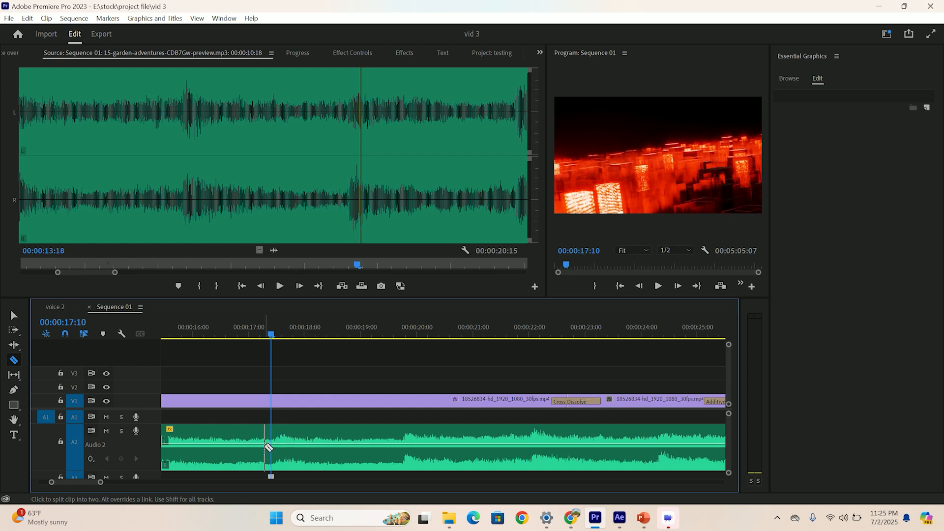
{"action": "left_click", "coordinate": [268, 447]}
{"action": "key", "text": "space"}
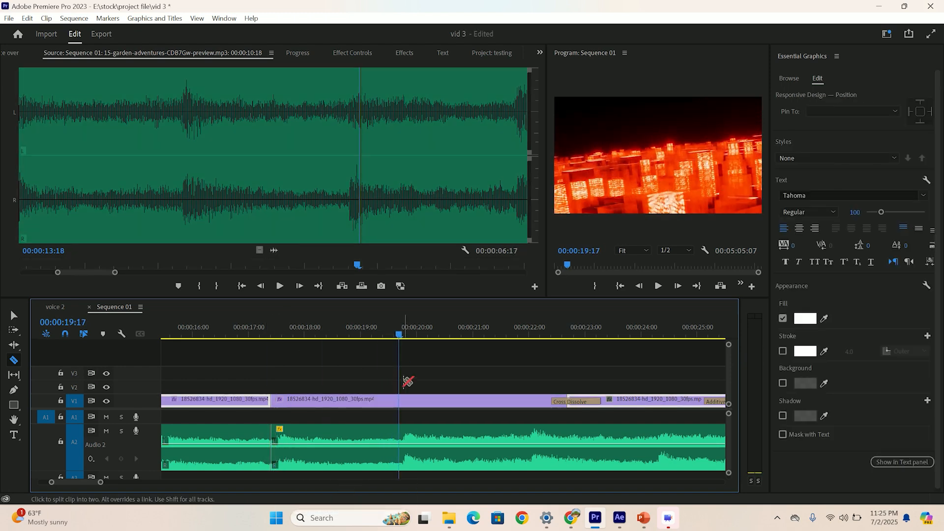
{"action": "left_click", "coordinate": [407, 431], "text": "shift"}
Delete the cut-out segment on V1 and A2 and close the gap it leaves.
{"action": "key", "text": "v"}
{"action": "left_click_drag", "start_coordinate": [339, 382], "coordinate": [325, 453]}
{"action": "key", "text": "Delete"}
{"action": "left_click", "coordinate": [326, 453]}
{"action": "key", "text": "Delete"}
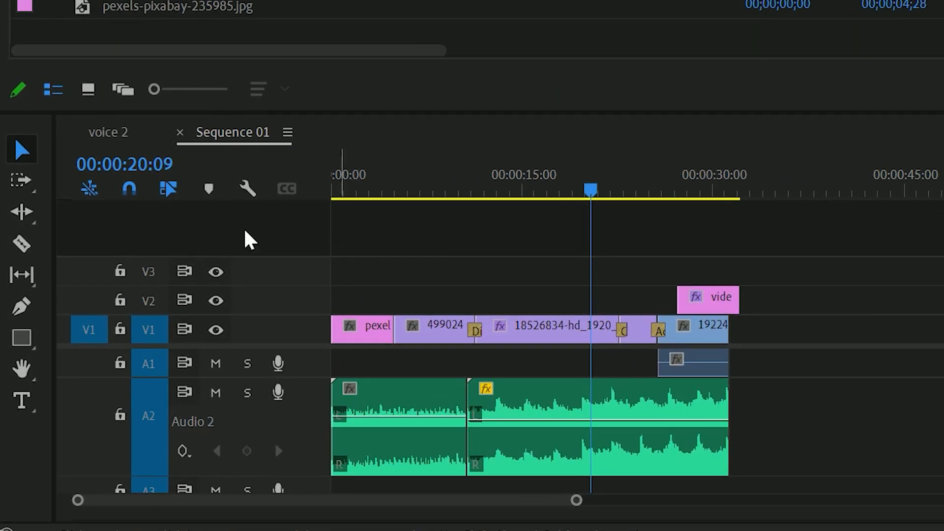
{"action": "left_click", "coordinate": [53, 172]}
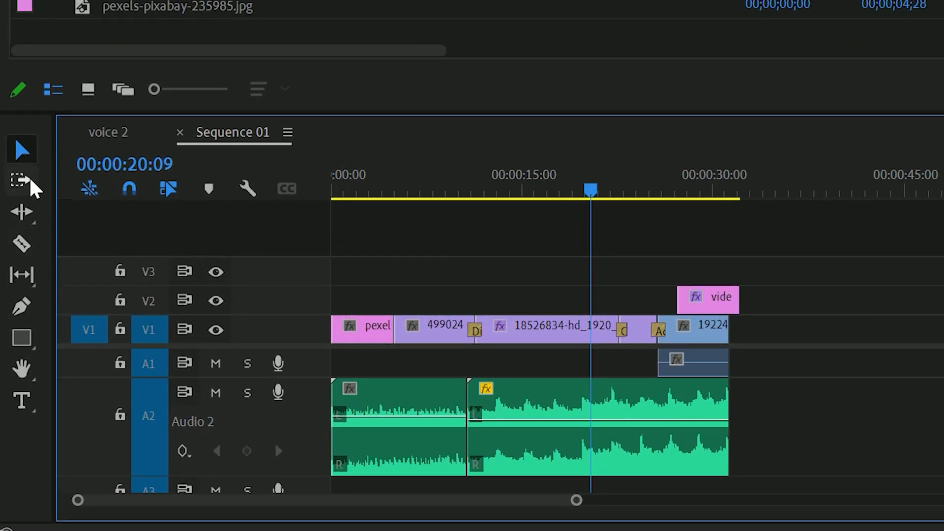
{"action": "left_click", "coordinate": [21, 150]}
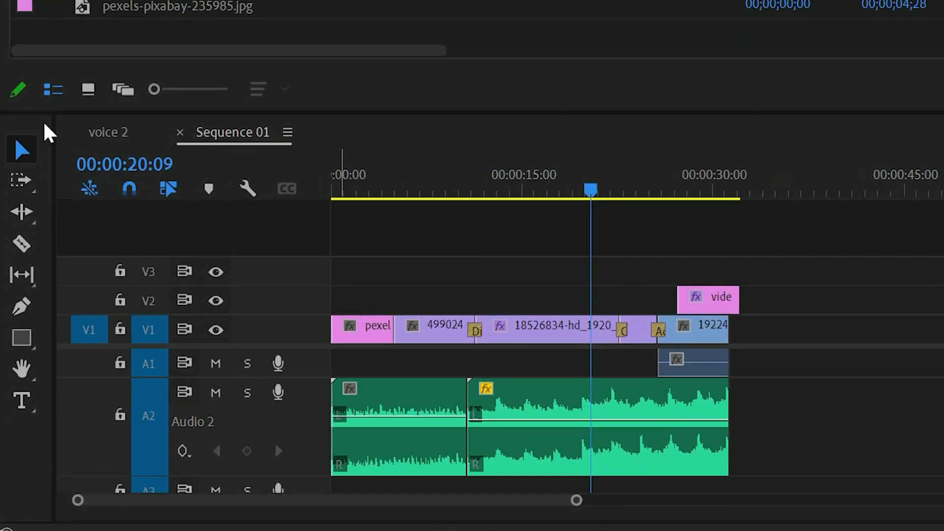
{"action": "left_click", "coordinate": [56, 140]}
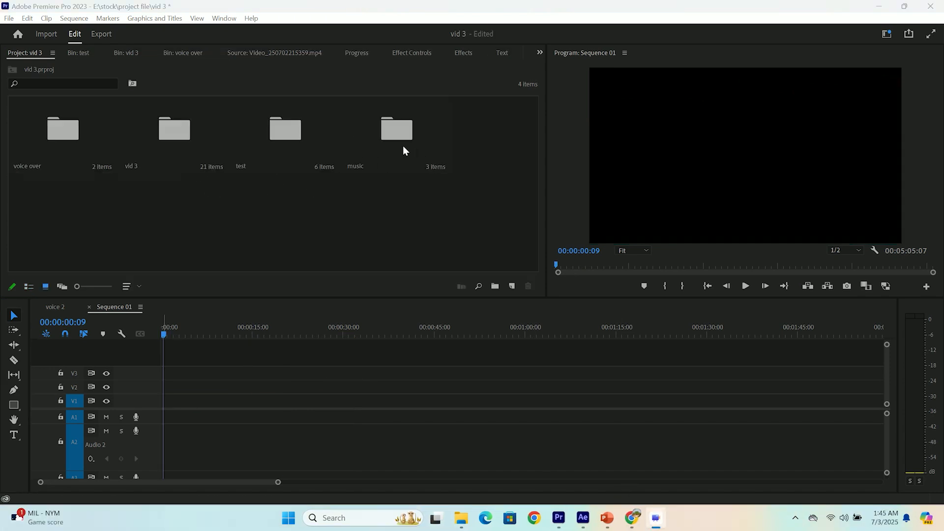
Open the test bin, select all six media items and place them on V1 from the start of the sequence.
{"action": "double_click", "coordinate": [278, 139]}
{"action": "left_click_drag", "start_coordinate": [229, 223], "coordinate": [67, 114]}
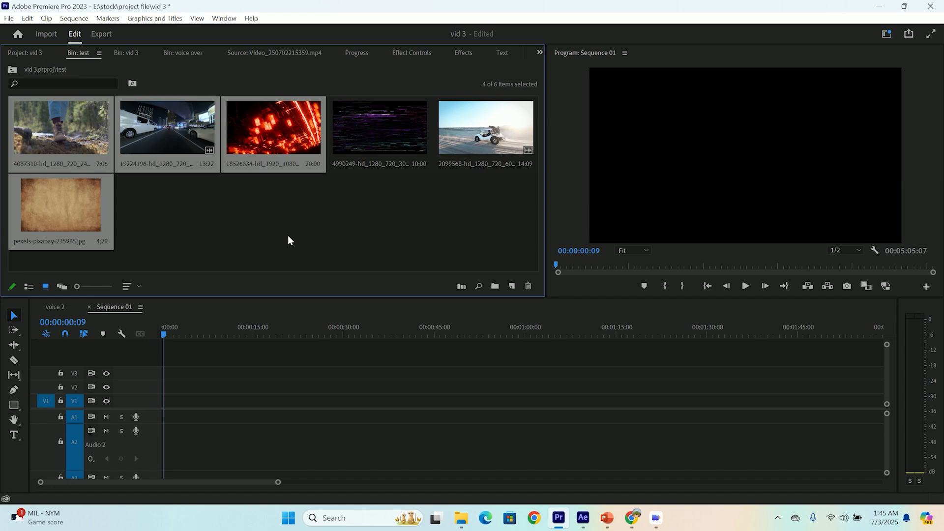
{"action": "left_click", "coordinate": [371, 141], "text": "shift"}
{"action": "left_click", "coordinate": [472, 135], "text": "shift"}
{"action": "left_click", "coordinate": [65, 212], "text": "shift"}
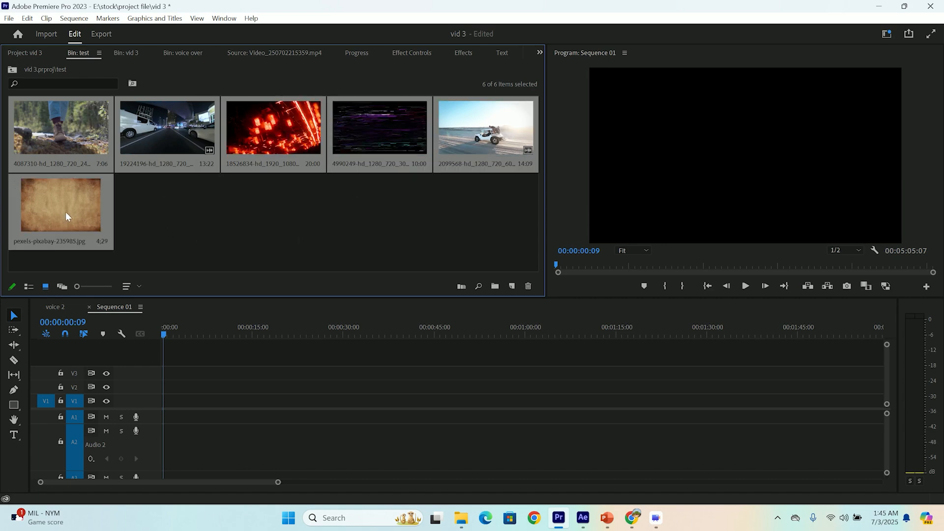
{"action": "left_click_drag", "start_coordinate": [67, 216], "coordinate": [231, 420]}
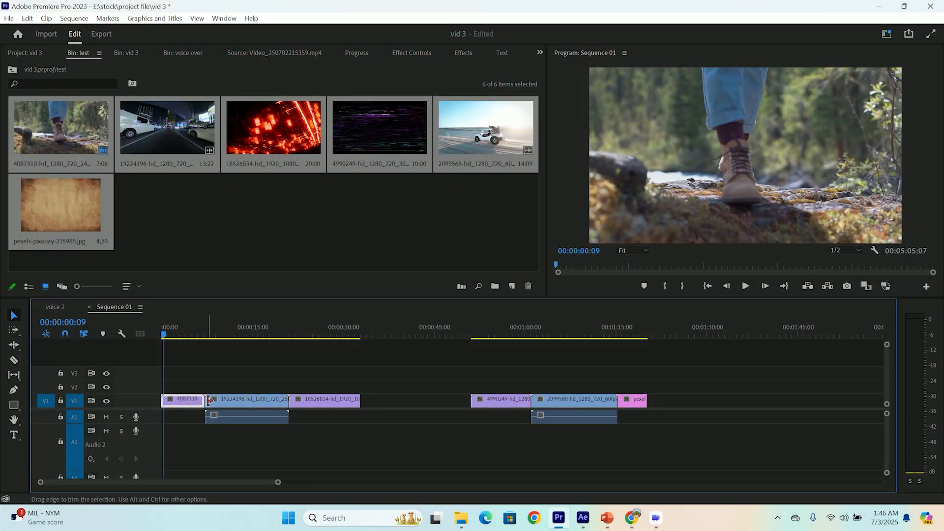
Select single clips on the timeline one by one and box-select the last clips as a group.
{"action": "left_click", "coordinate": [265, 401]}
{"action": "left_click", "coordinate": [343, 401]}
{"action": "left_click", "coordinate": [509, 407]}
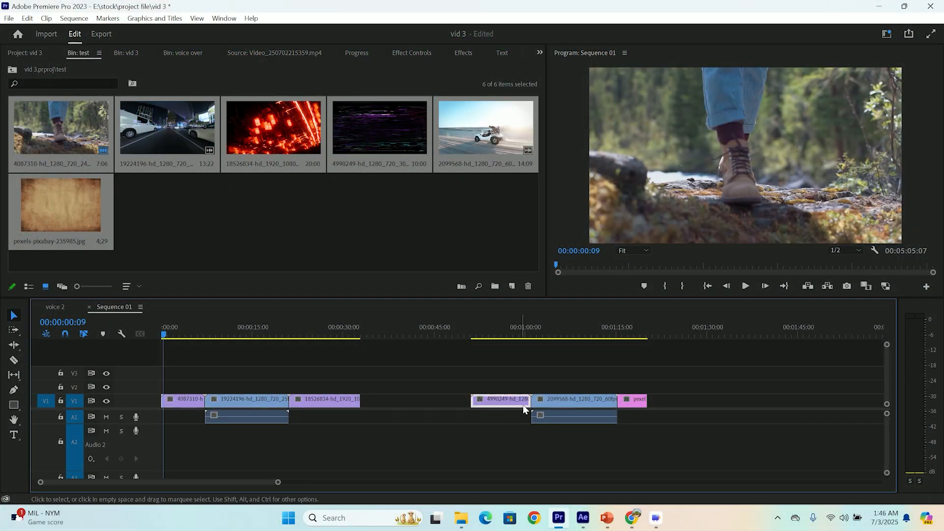
{"action": "left_click", "coordinate": [545, 415]}
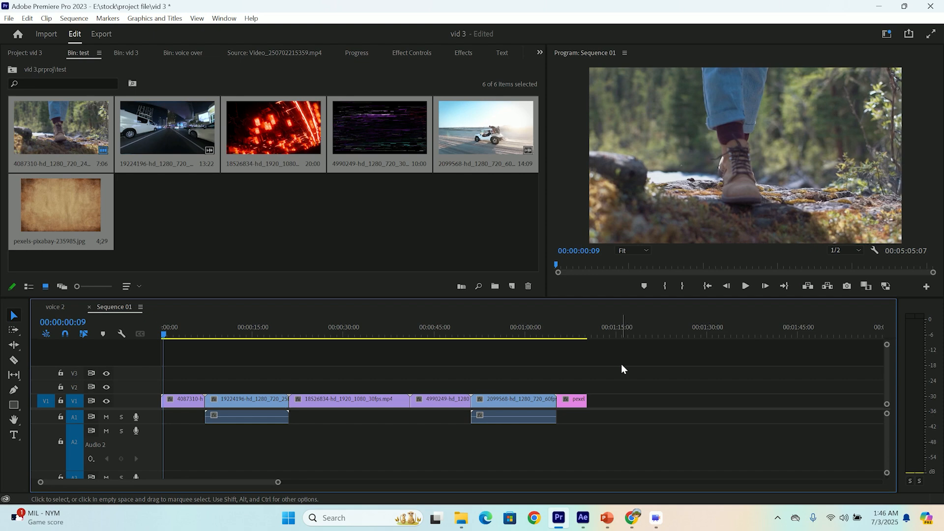
{"action": "left_click_drag", "start_coordinate": [615, 372], "coordinate": [411, 432]}
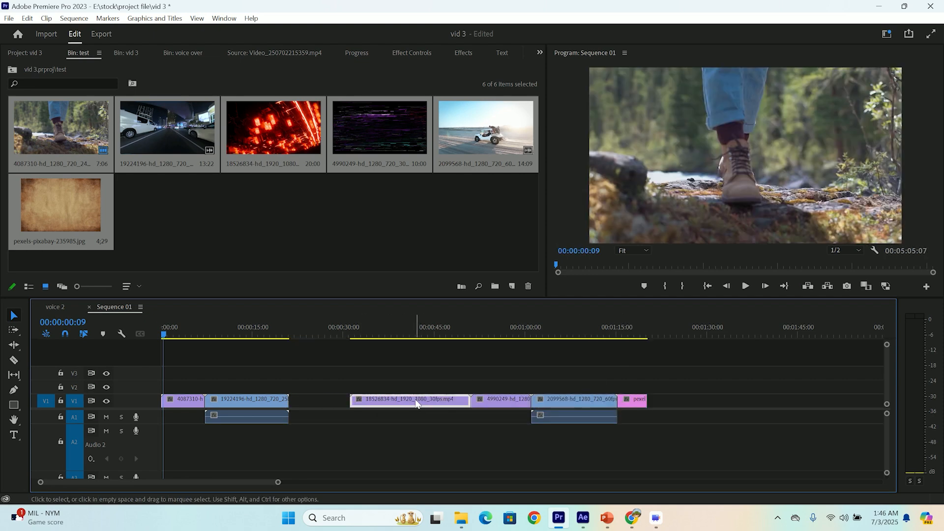
Try moving the 18526834 clip against the 19224196 clip and trimming its end, and undo these edits.
{"action": "left_click_drag", "start_coordinate": [417, 399], "coordinate": [363, 410]}
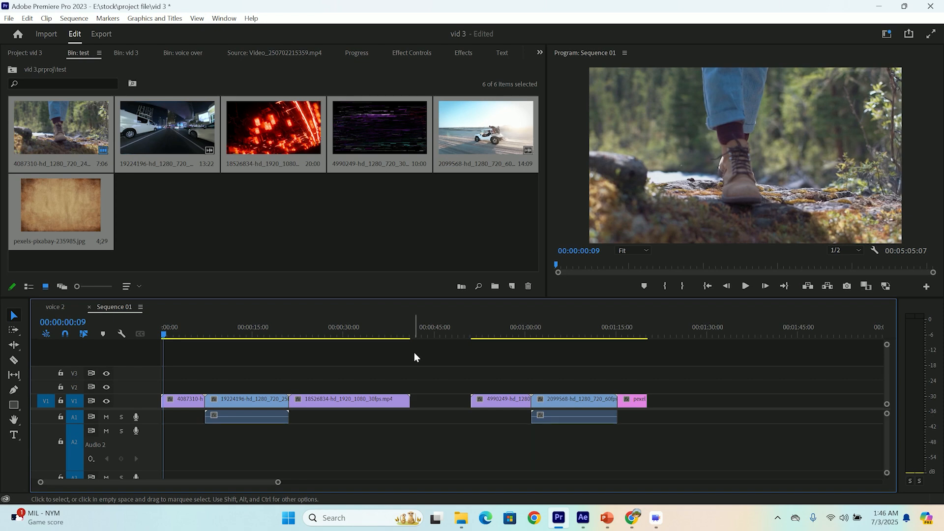
{"action": "left_click_drag", "start_coordinate": [407, 399], "coordinate": [362, 401]}
{"action": "key", "text": "ctrl+z"}
{"action": "key", "text": "ctrl+z"}
{"action": "key", "text": "ctrl+z"}
{"action": "key", "text": "ctrl+z"}
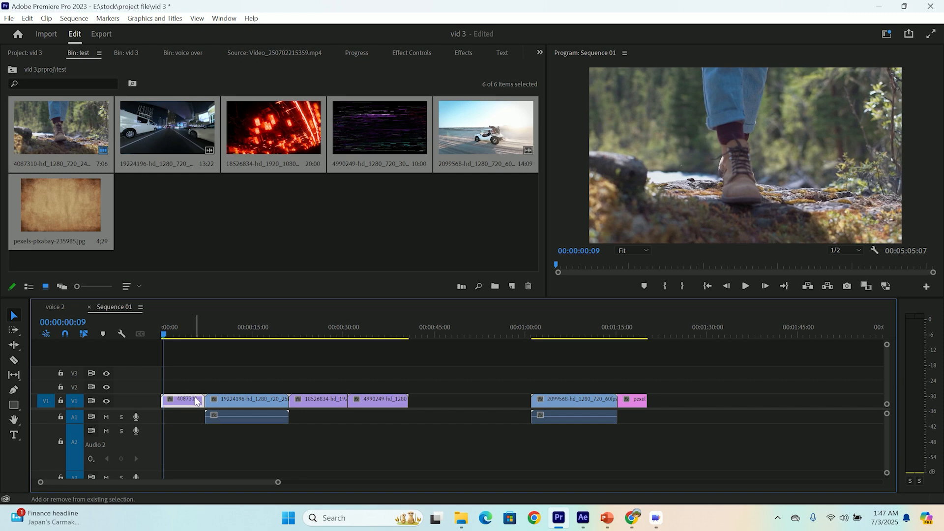
Shift the clips from 18526834 onward about 10 seconds later as a group and adjust the end of the 18526834 clip.
{"action": "left_click", "coordinate": [561, 400], "text": "shift"}
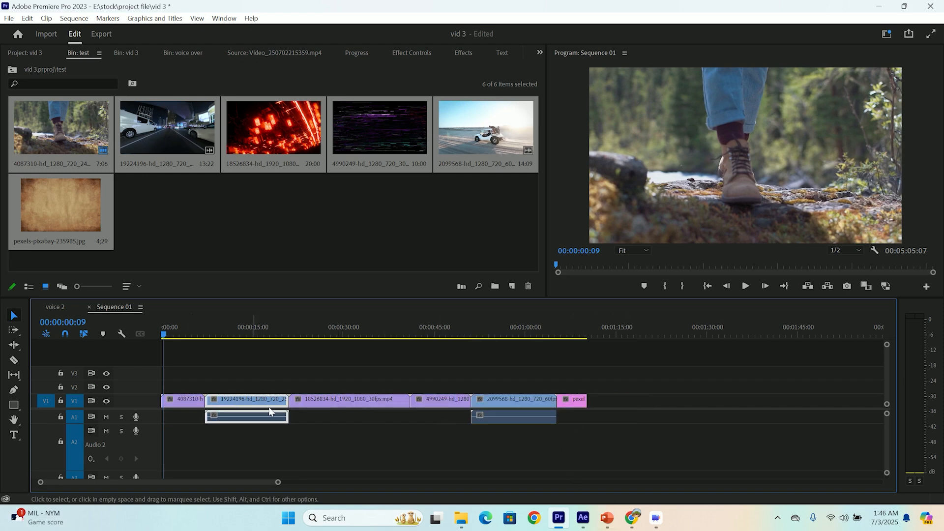
{"action": "left_click", "coordinate": [540, 396]}
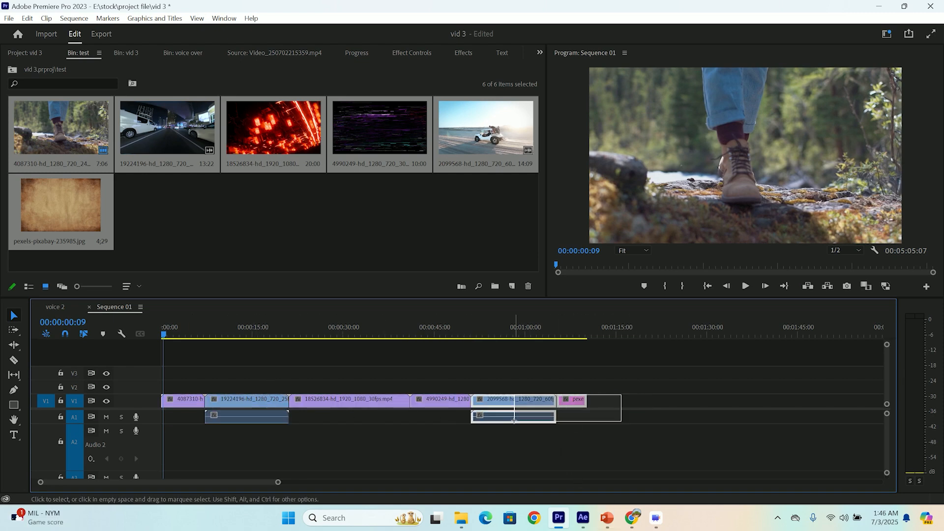
{"action": "left_click", "coordinate": [431, 375]}
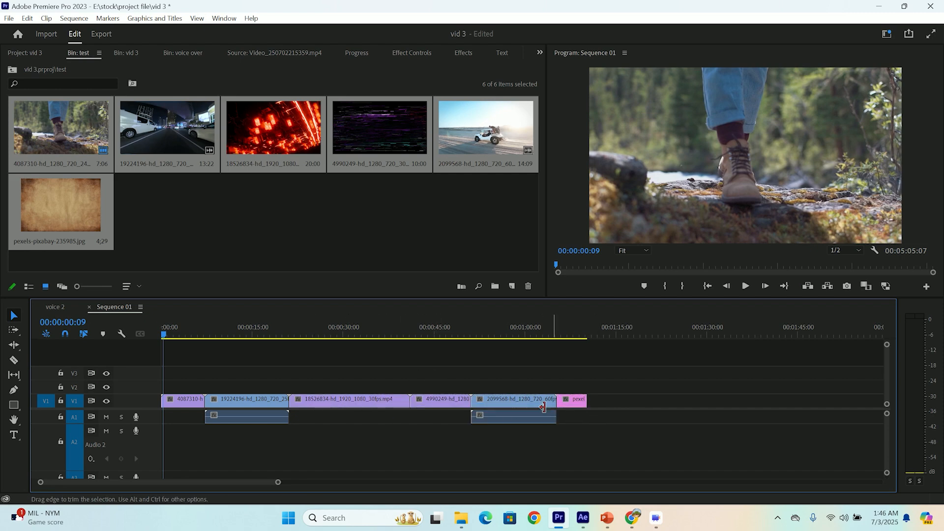
{"action": "left_click_drag", "start_coordinate": [602, 372], "coordinate": [415, 409]}
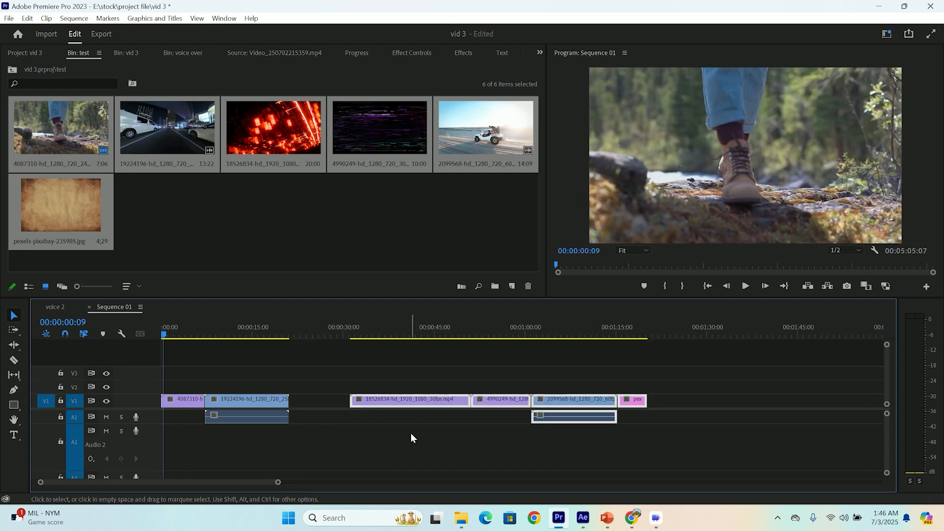
{"action": "left_click", "coordinate": [411, 435]}
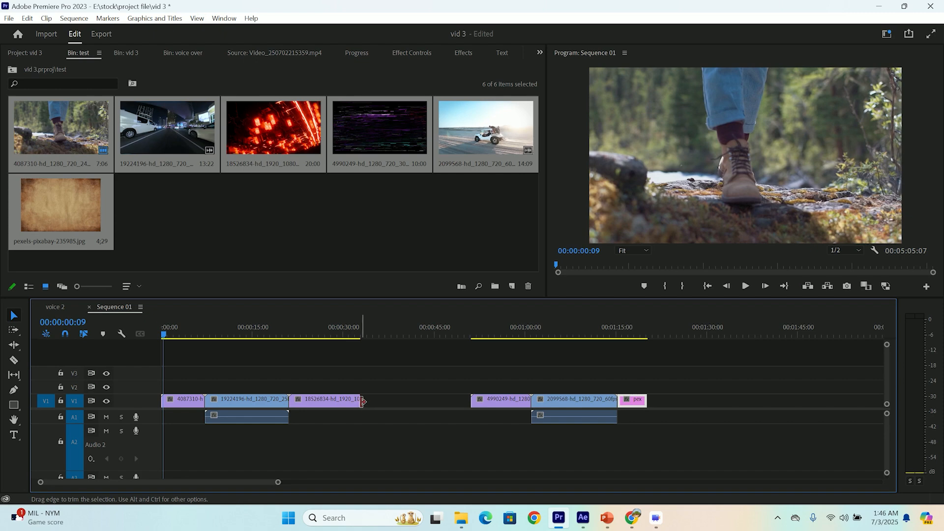
{"action": "mouse_move", "coordinate": [363, 401]}
{"action": "left_mouse_down"}
{"action": "mouse_move", "coordinate": [436, 402]}
{"action": "mouse_move", "coordinate": [372, 402]}
{"action": "left_mouse_up"}
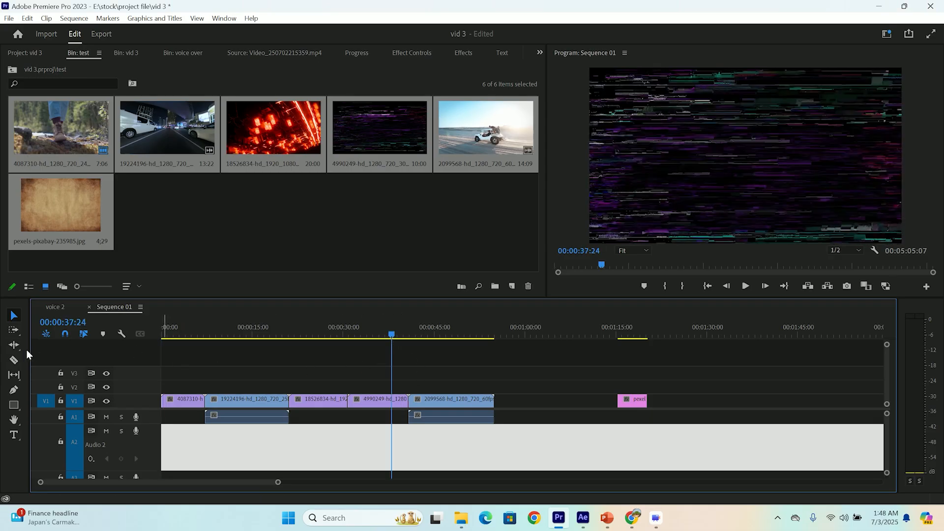
Cut the 4990249 clip at 00:00:33:21 and 00:00:36:00 with the Razor tool and delete the segment between the cuts.
{"action": "left_click", "coordinate": [15, 362]}
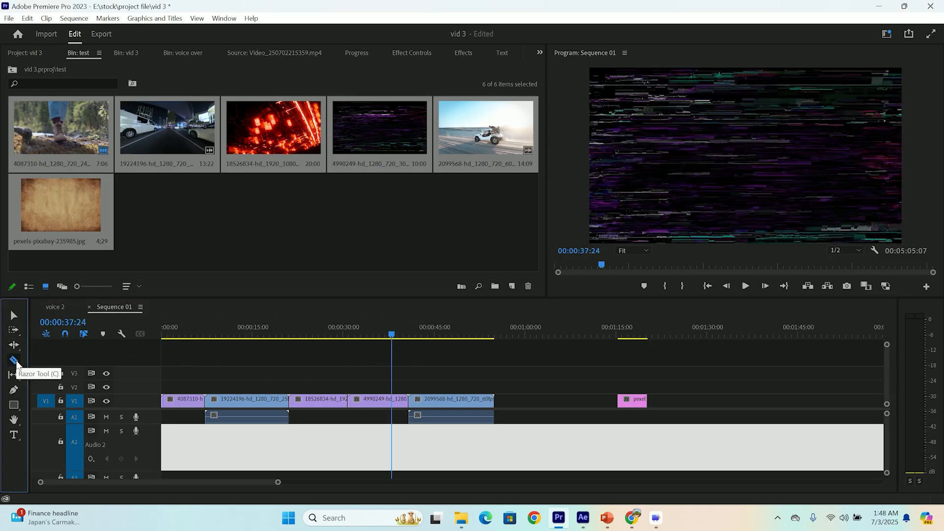
{"action": "left_click", "coordinate": [366, 401]}
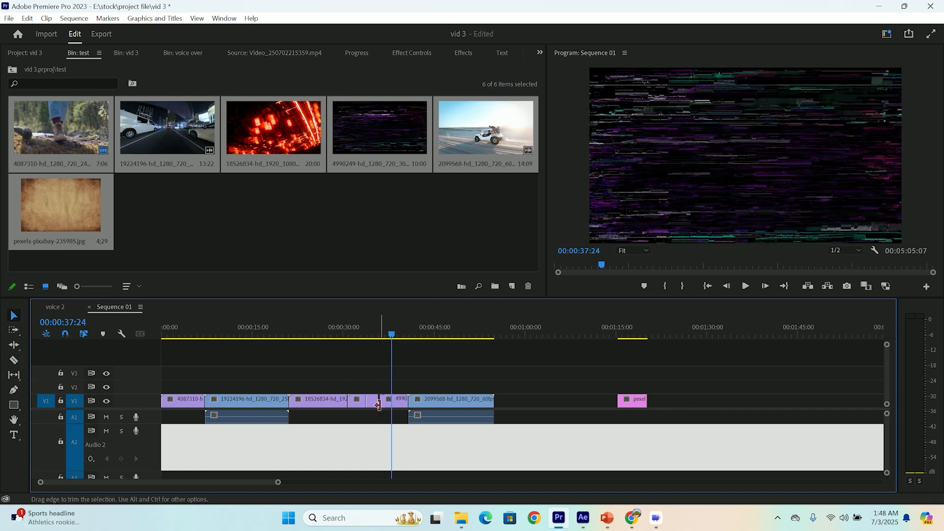
{"action": "key", "text": "v"}
{"action": "key", "text": "Delete"}
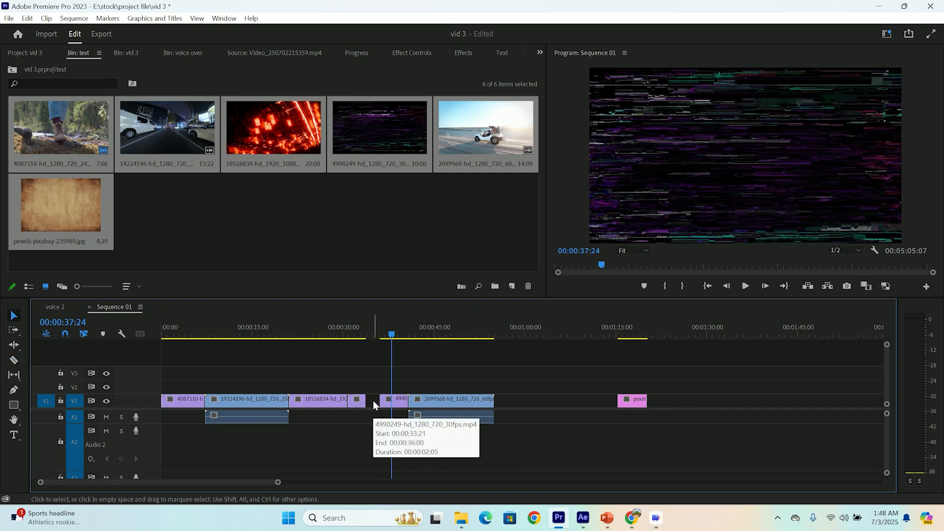
{"action": "left_click", "coordinate": [374, 404]}
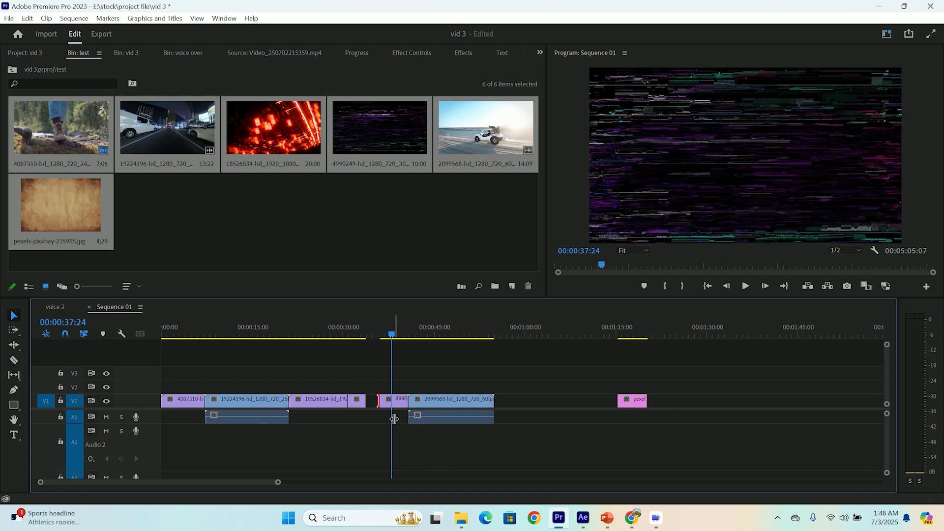
Make further razor cuts in the remaining part of the 4990249 clip and at three points in the 2099568 clip.
{"action": "left_click", "coordinate": [14, 360]}
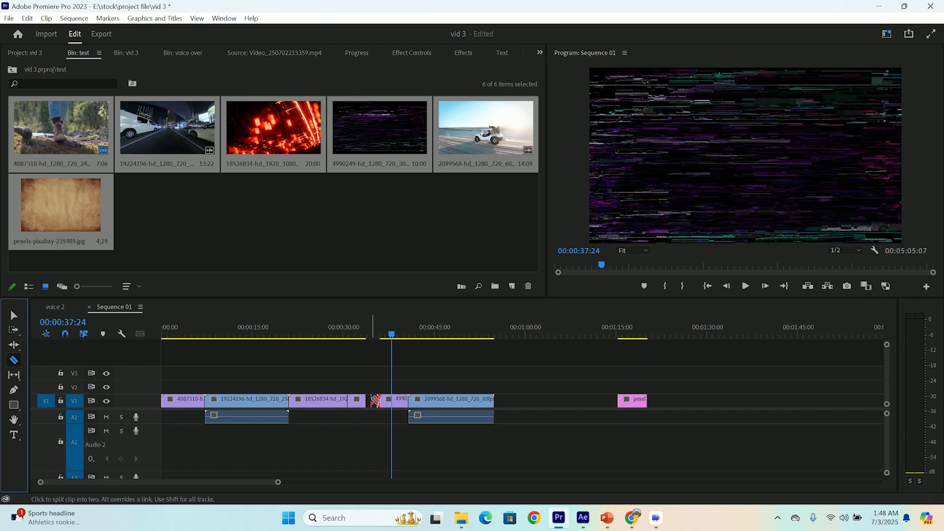
{"action": "left_click", "coordinate": [399, 400]}
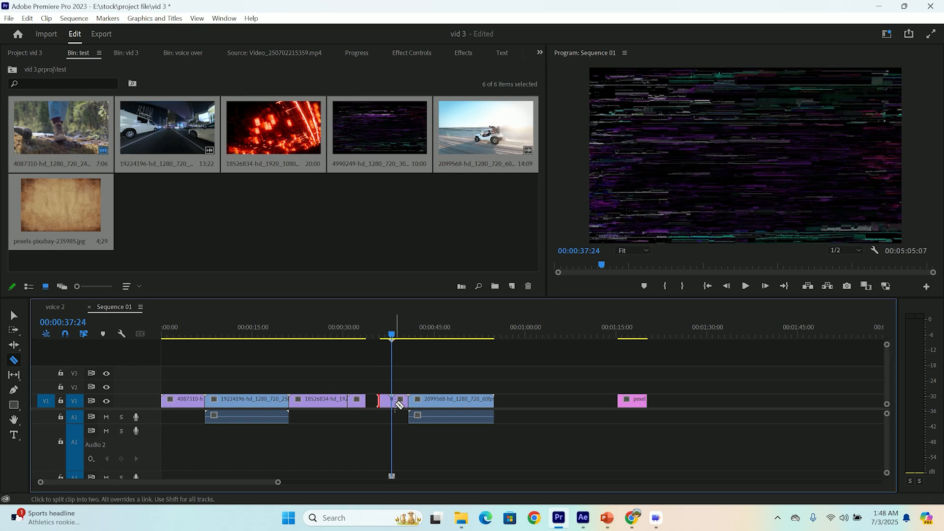
{"action": "left_click", "coordinate": [460, 404]}
{"action": "left_click", "coordinate": [479, 403]}
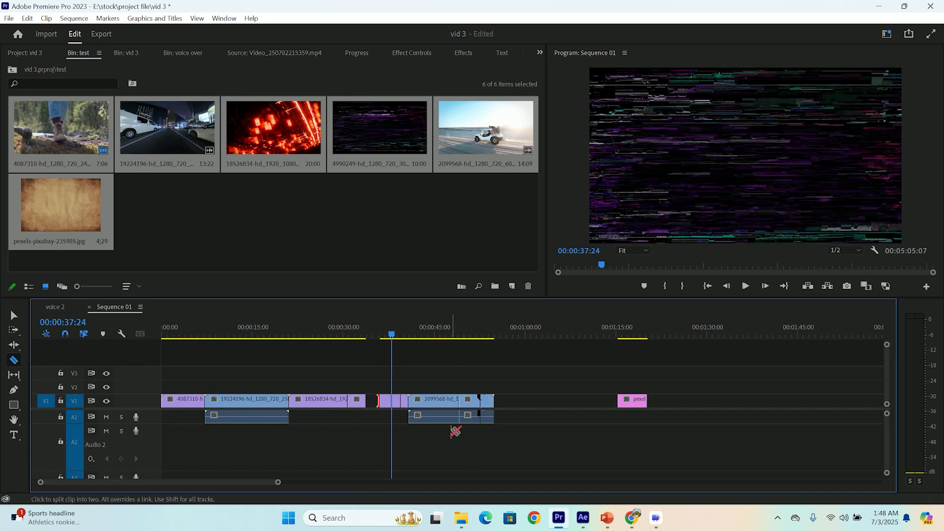
{"action": "left_click", "coordinate": [433, 402]}
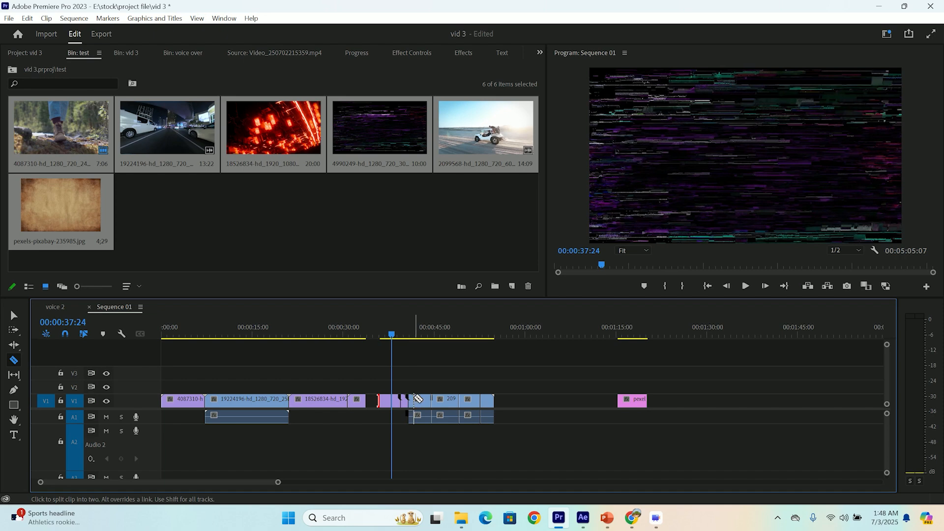
Undo the razor cuts, the segment deletion and the move of the 2099568 clip, and return to the Selection tool.
{"action": "key", "text": "ctrl+z"}
{"action": "key", "text": "ctrl+z"}
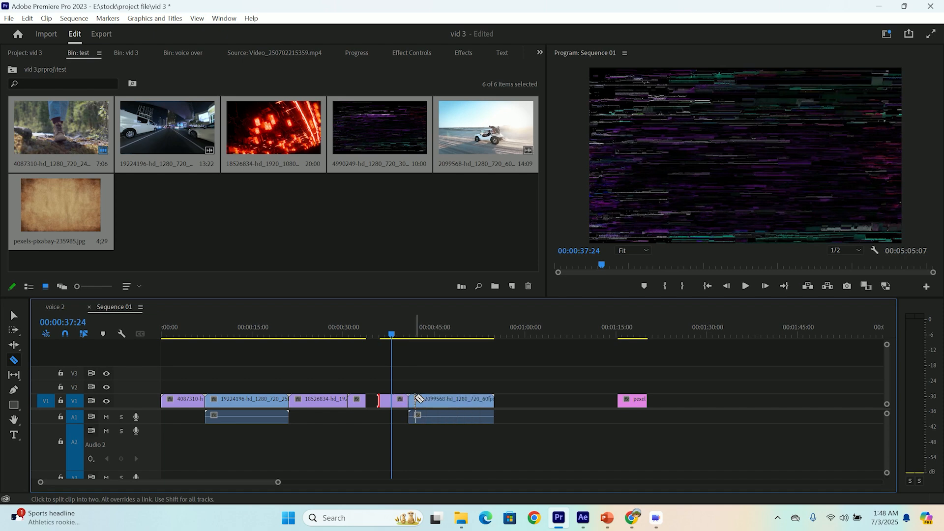
{"action": "key", "text": "ctrl+z"}
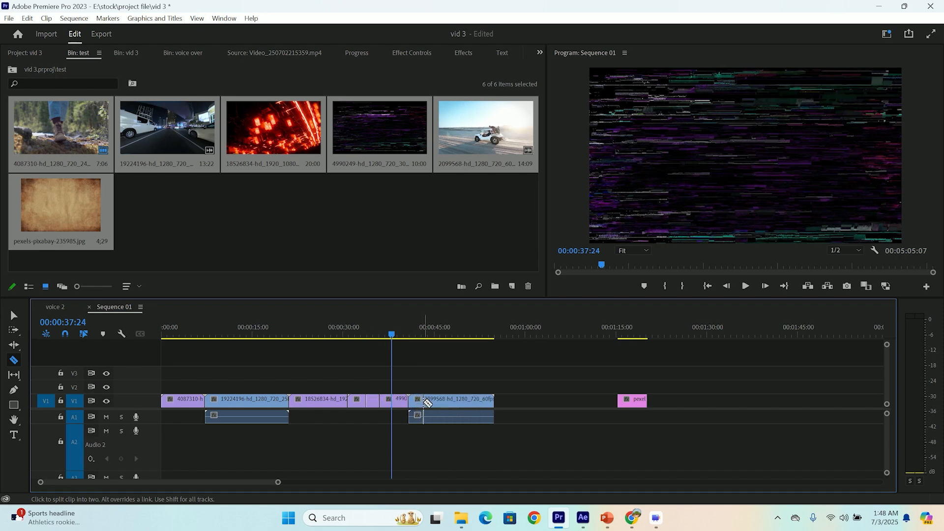
{"action": "key", "text": "ctrl+z"}
{"action": "key", "text": "ctrl+z"}
{"action": "key", "text": "ctrl+z"}
{"action": "key", "text": "ctrl+z"}
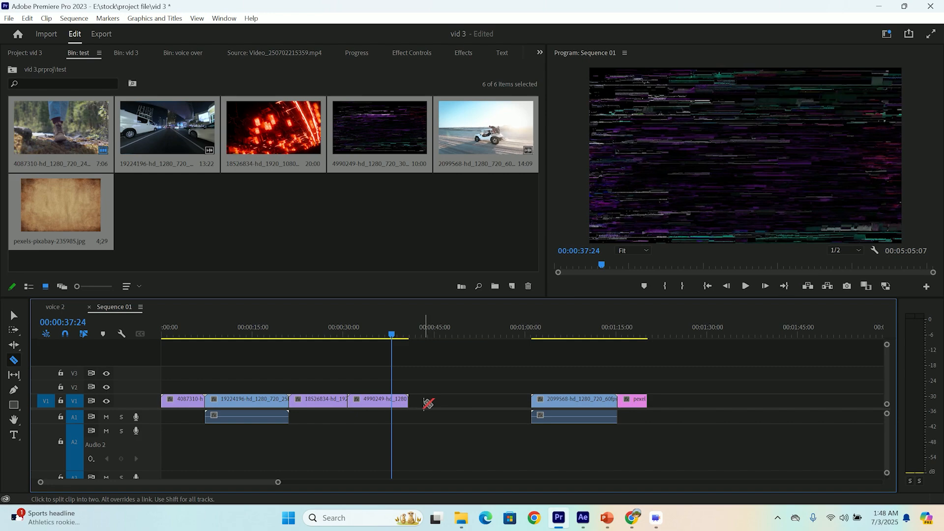
{"action": "key", "text": "v"}
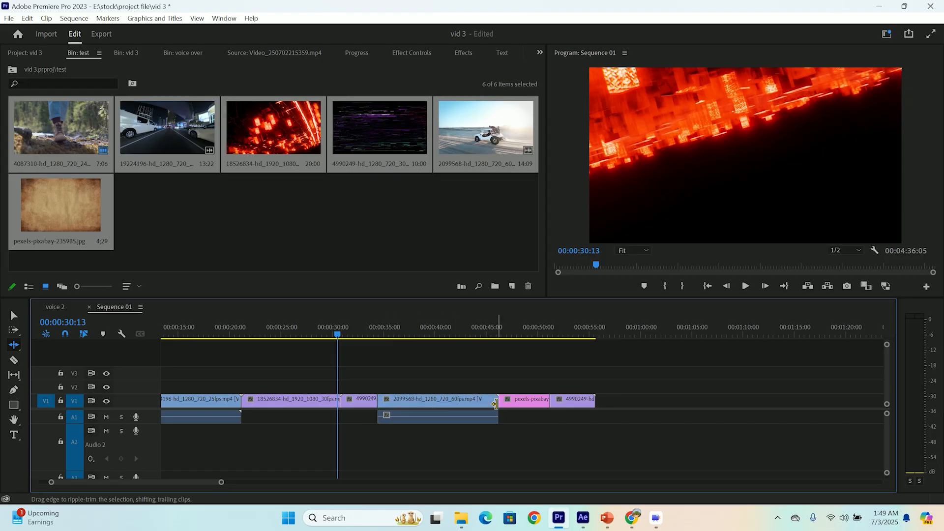
Shorten the end of the 2099568 clip with the Ripple Edit tool so the following clips close up.
{"action": "left_click_drag", "start_coordinate": [495, 403], "coordinate": [457, 409]}
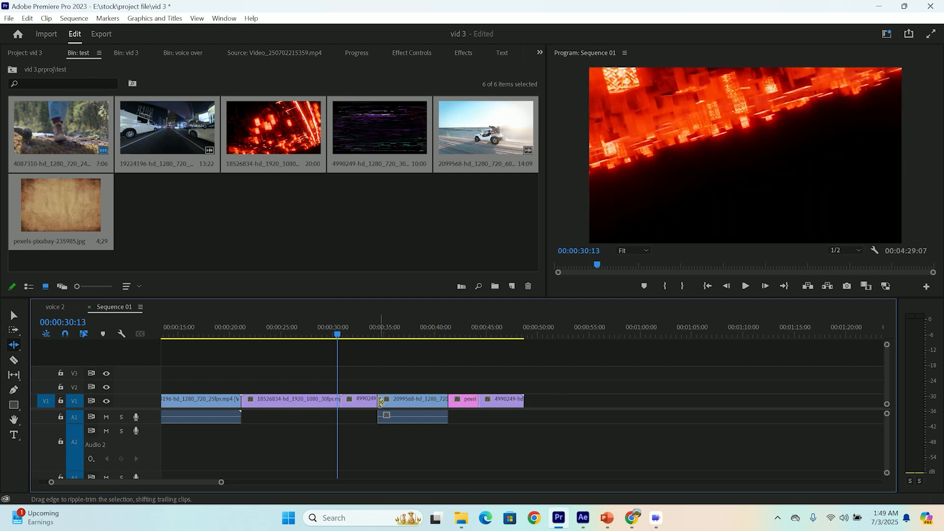
{"action": "left_click_drag", "start_coordinate": [445, 401], "coordinate": [404, 413]}
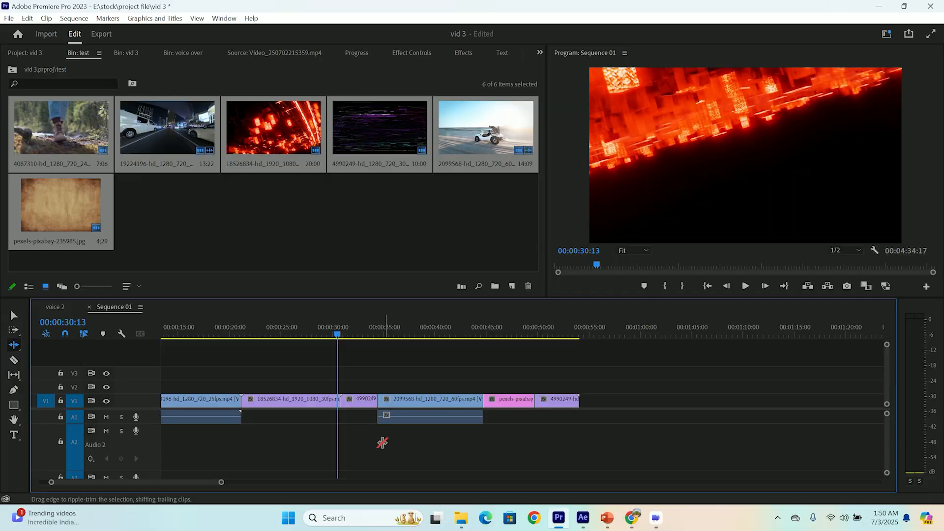
Shift the 18526834 clip and all following clips with the Track Select Forward tool, leaving a gap after the 19224196 clip.
{"action": "key", "text": "a"}
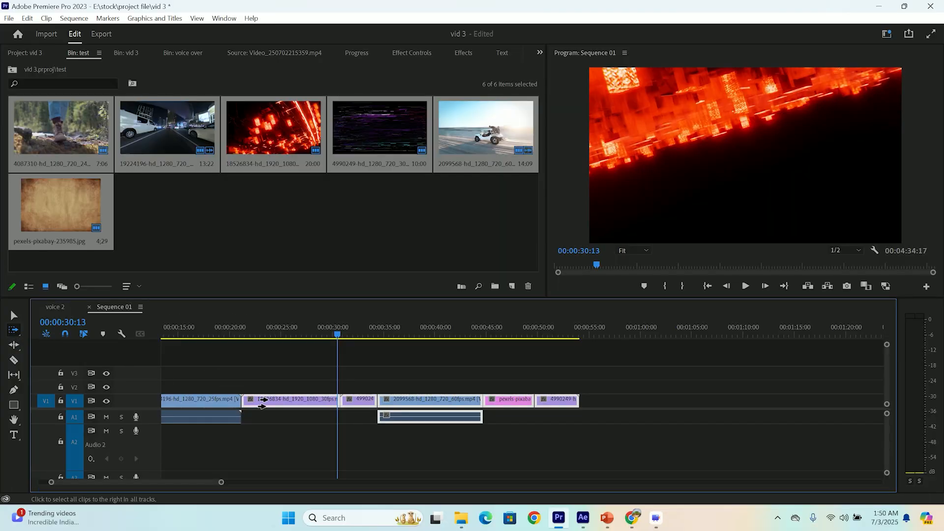
{"action": "left_click_drag", "start_coordinate": [262, 402], "coordinate": [367, 402]}
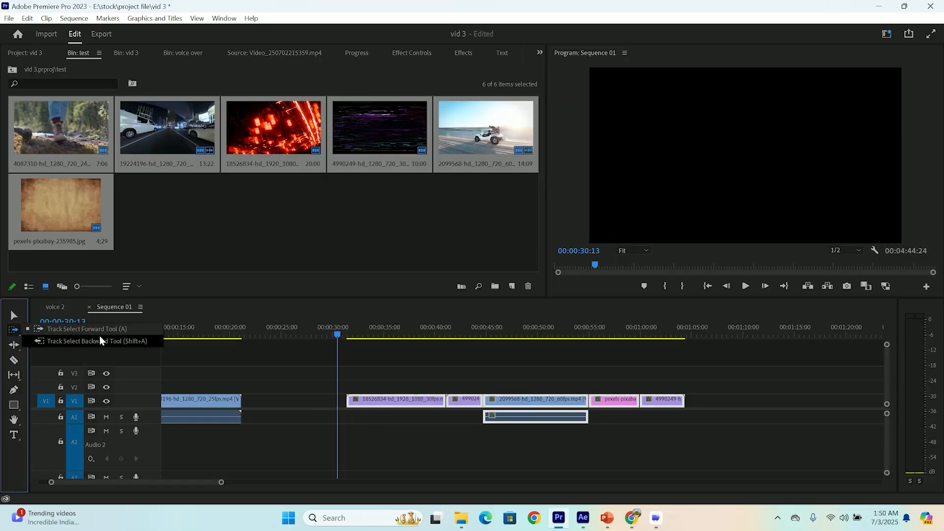
{"action": "left_click", "coordinate": [16, 332]}
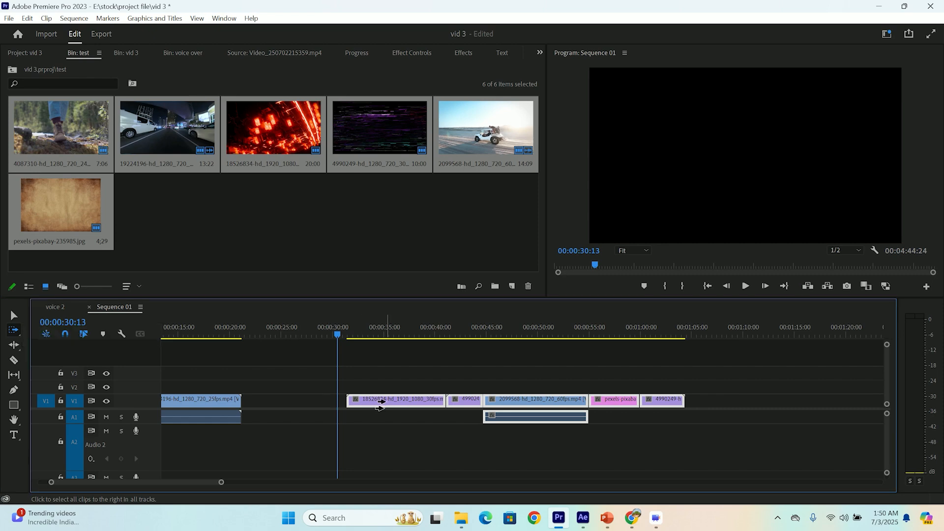
{"action": "left_click_drag", "start_coordinate": [379, 402], "coordinate": [300, 401]}
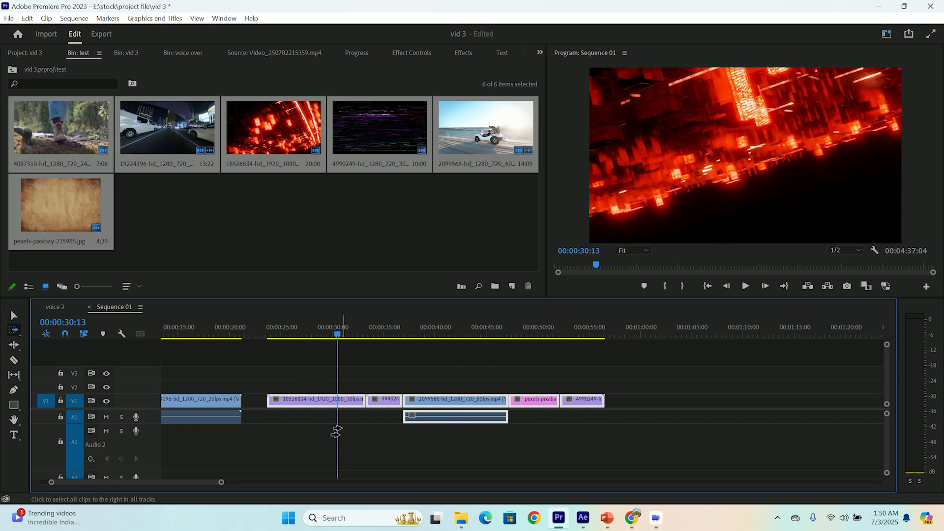
With the Track Select Backward tool, move the clips up to 2099568 about 15 seconds later and return the first two clips to the sequence start.
{"action": "left_click", "coordinate": [14, 330]}
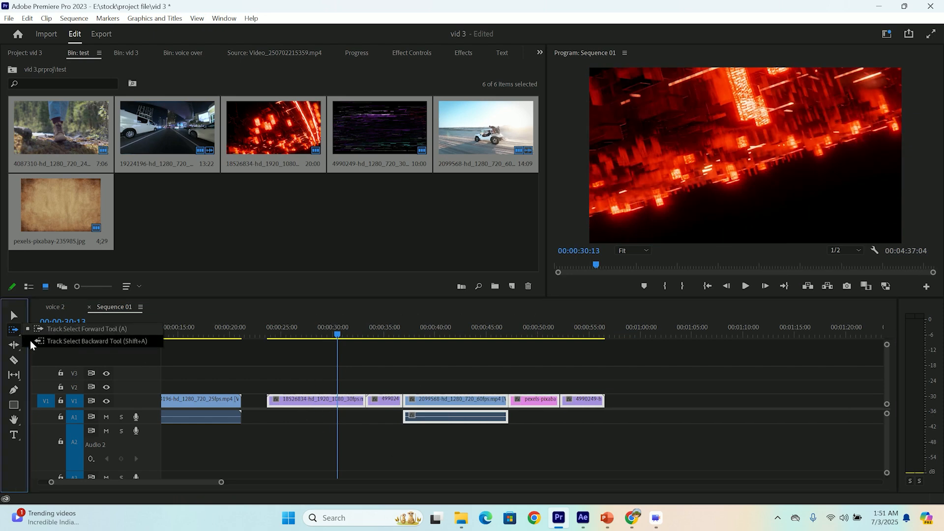
{"action": "left_click", "coordinate": [84, 342]}
{"action": "mouse_move", "coordinate": [357, 407]}
{"action": "left_mouse_down"}
{"action": "mouse_move", "coordinate": [370, 407]}
{"action": "mouse_move", "coordinate": [354, 406]}
{"action": "left_mouse_up"}
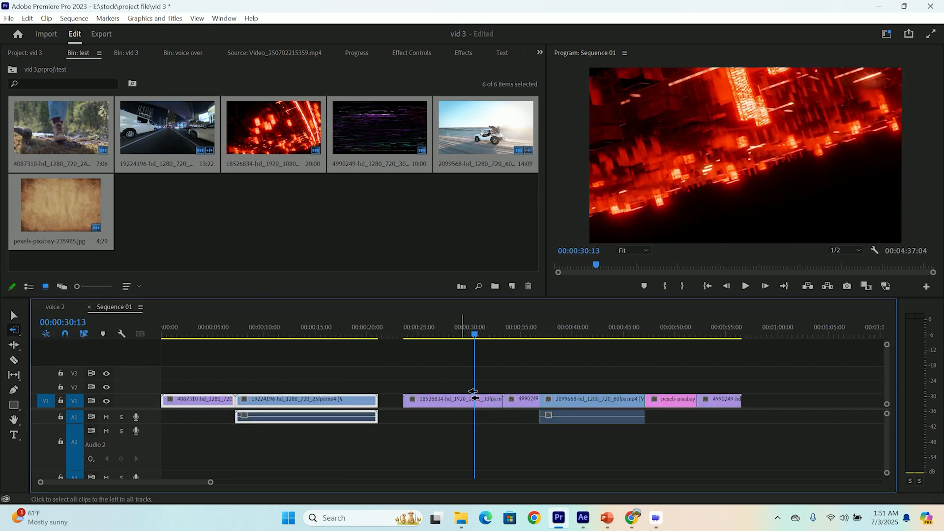
{"action": "left_click", "coordinate": [609, 404]}
{"action": "left_click_drag", "start_coordinate": [609, 404], "coordinate": [767, 420]}
{"action": "left_click", "coordinate": [487, 403]}
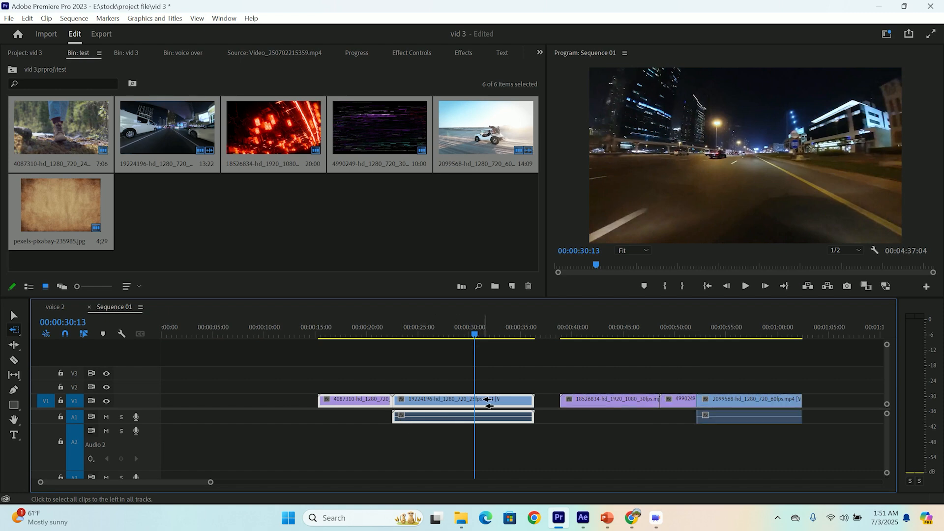
{"action": "left_click_drag", "start_coordinate": [507, 406], "coordinate": [352, 408]}
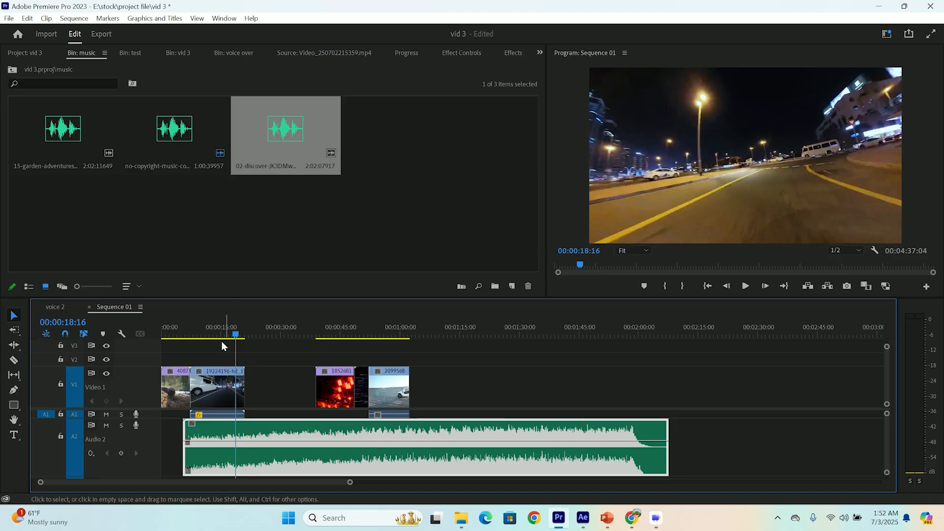
Add two volume keyframes to the A2 music clip with the Pen tool and lower the second to -16.0 dB at 00:00:17:19.
{"action": "left_click", "coordinate": [15, 390]}
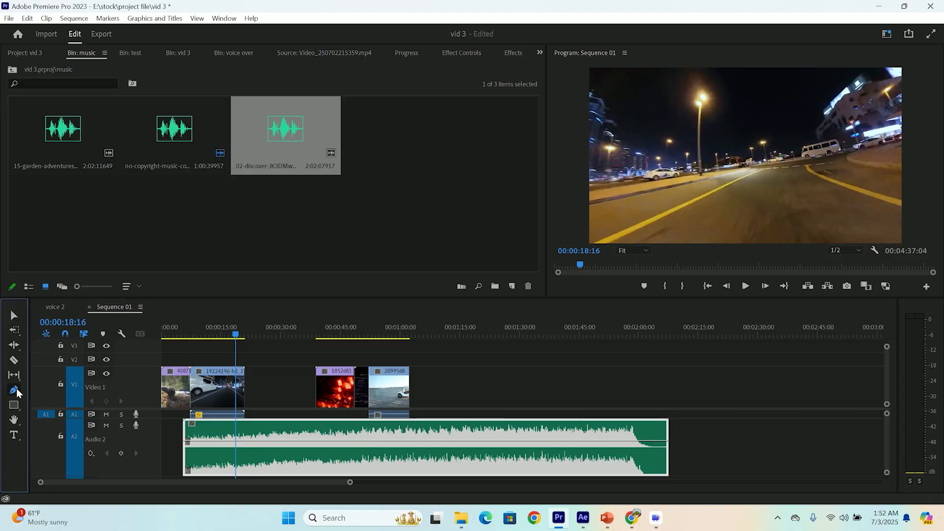
{"action": "left_click", "coordinate": [218, 441]}
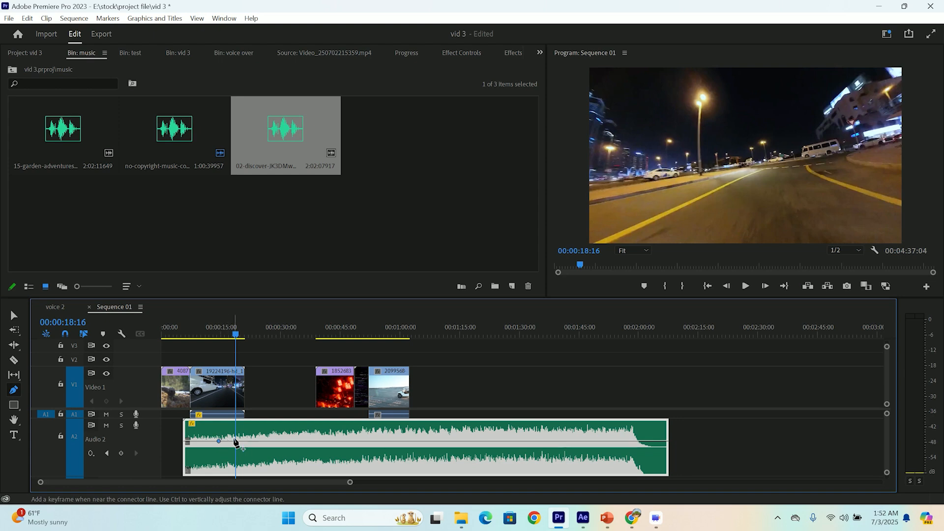
{"action": "left_click", "coordinate": [236, 443]}
{"action": "left_click_drag", "start_coordinate": [236, 443], "coordinate": [236, 451]}
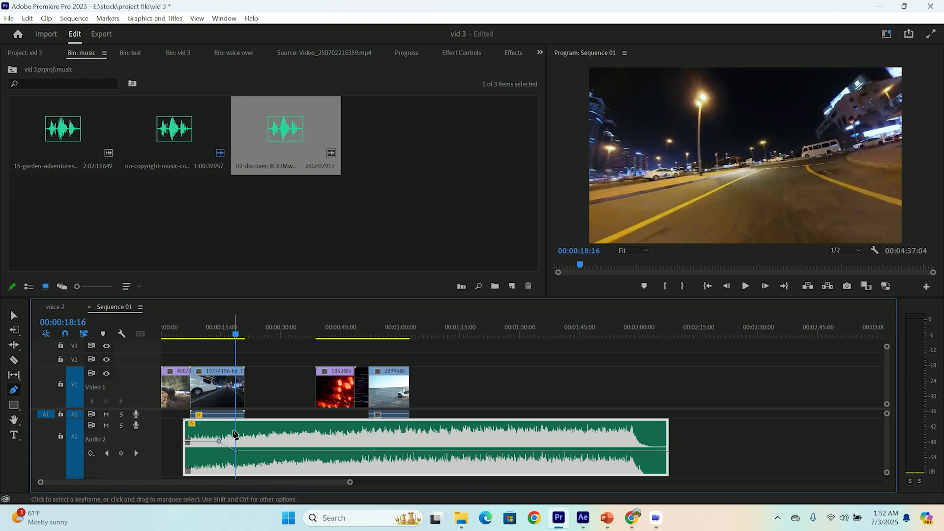
{"action": "left_click", "coordinate": [220, 337]}
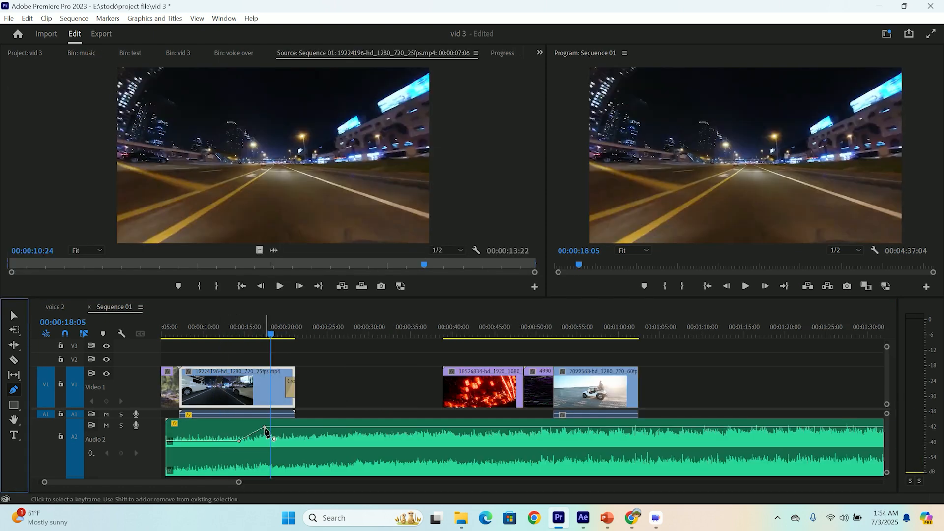
{"action": "left_click_drag", "start_coordinate": [265, 428], "coordinate": [268, 458]}
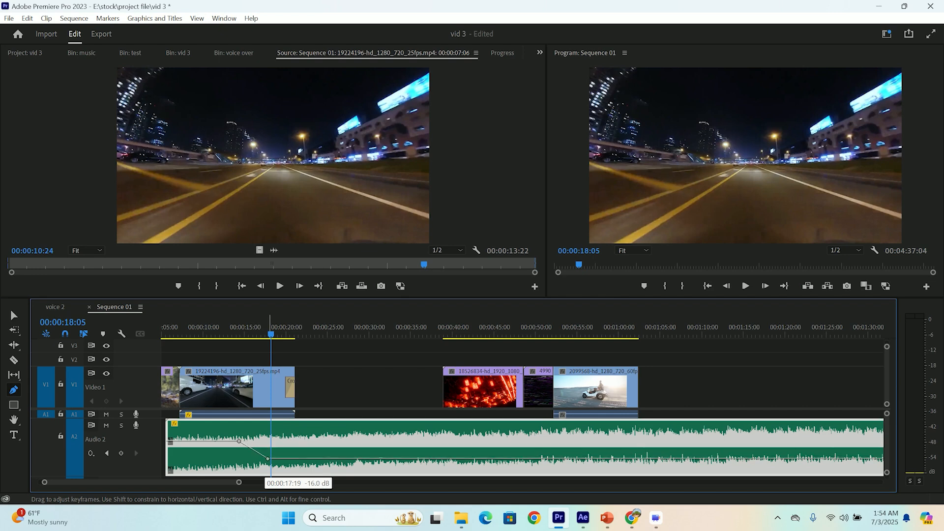
{"action": "left_click_drag", "start_coordinate": [276, 340], "coordinate": [267, 385]}
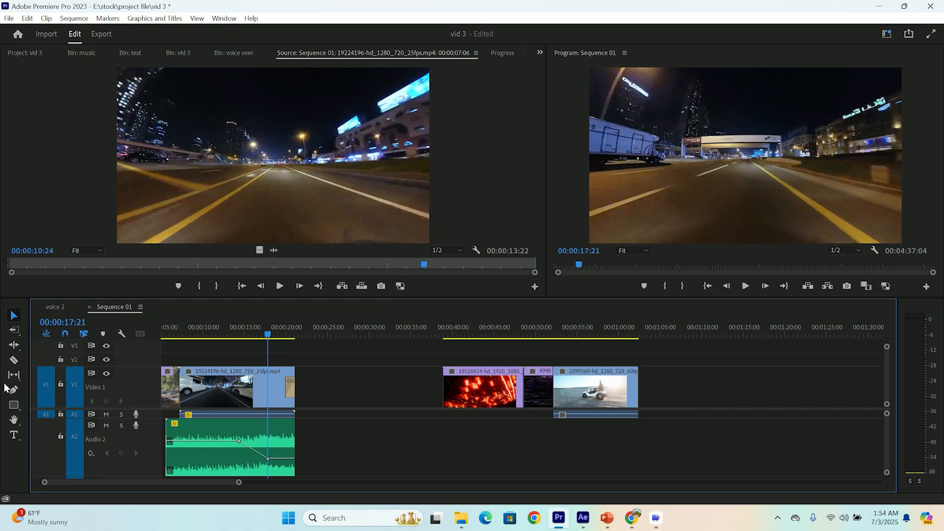
Move the music clip's first volume keyframe earlier and lower, reduce the second keyframe slightly, and play back the volume change.
{"action": "left_click", "coordinate": [14, 390]}
{"action": "left_click_drag", "start_coordinate": [268, 458], "coordinate": [225, 446]}
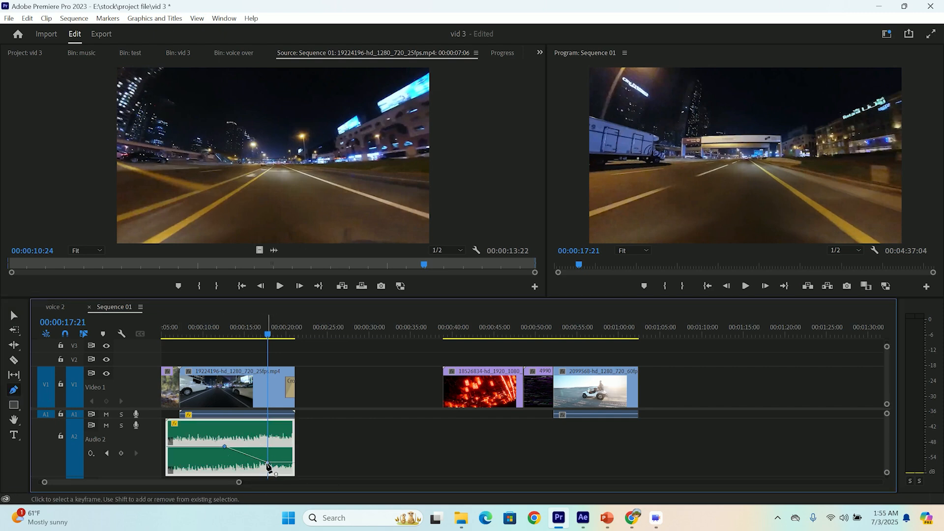
{"action": "left_click_drag", "start_coordinate": [268, 463], "coordinate": [269, 462]}
{"action": "left_click_drag", "start_coordinate": [267, 334], "coordinate": [226, 335]}
{"action": "key", "text": "space"}
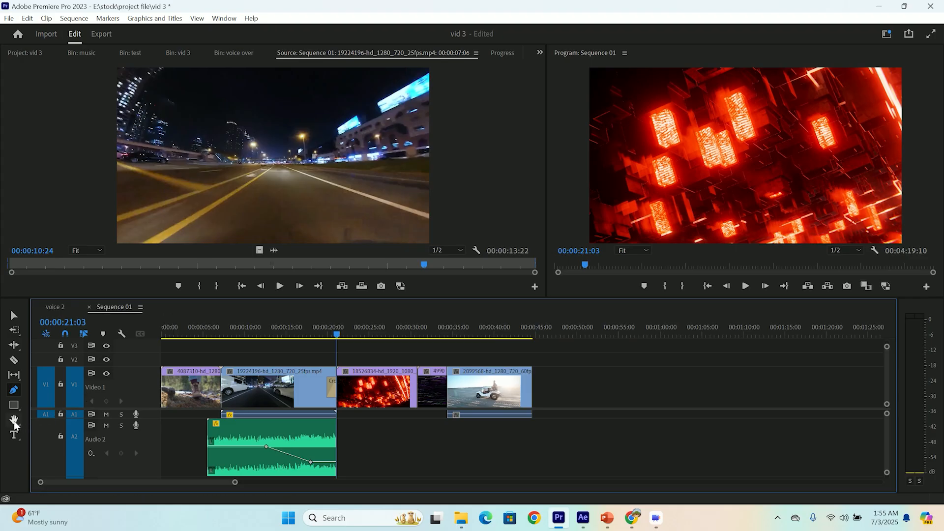
Pan back and forth along Sequence 01 with the Hand tool, both in the overview and zoomed in on the clips.
{"action": "left_click", "coordinate": [13, 421]}
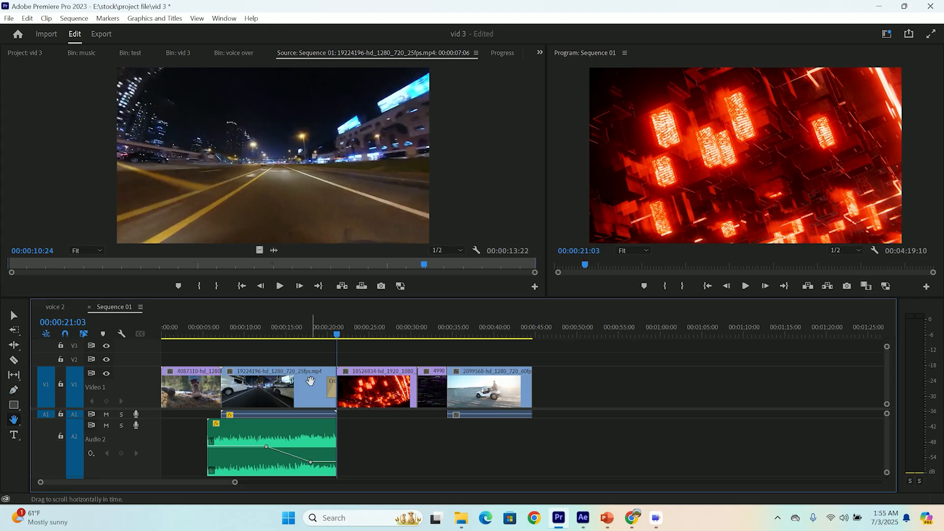
{"action": "left_click_drag", "start_coordinate": [480, 442], "coordinate": [581, 459]}
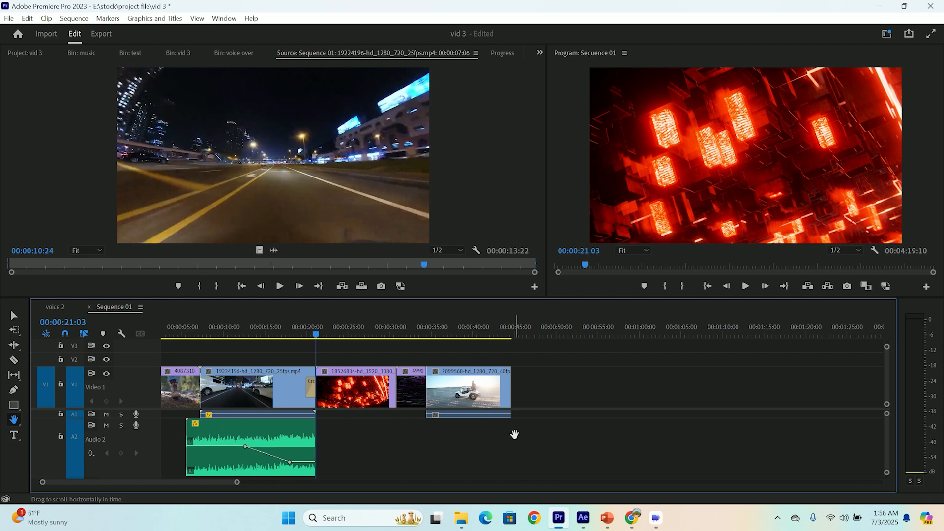
{"action": "left_click_drag", "start_coordinate": [514, 434], "coordinate": [410, 465]}
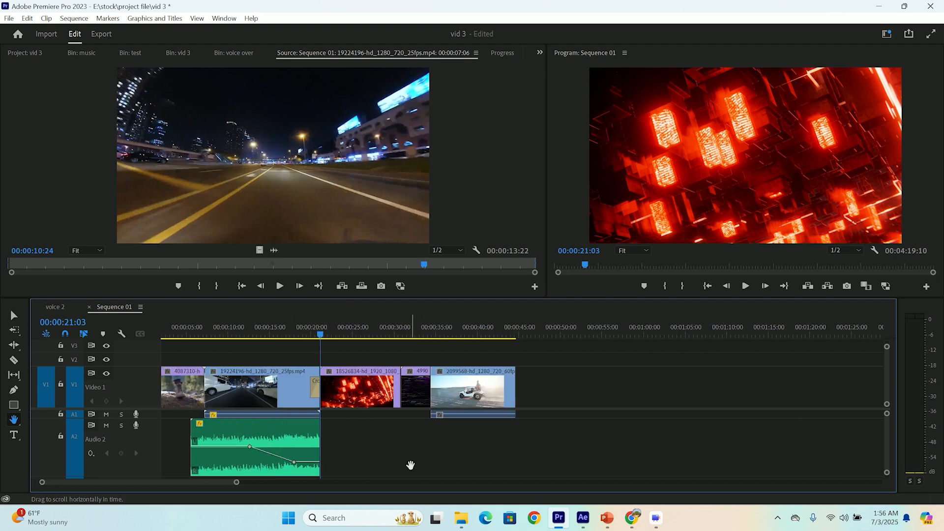
{"action": "left_click_drag", "start_coordinate": [372, 436], "coordinate": [389, 438]}
{"action": "key", "text": "v"}
{"action": "scroll", "coordinate": [297, 450], "scroll_direction": "up", "scroll_amount": 6}
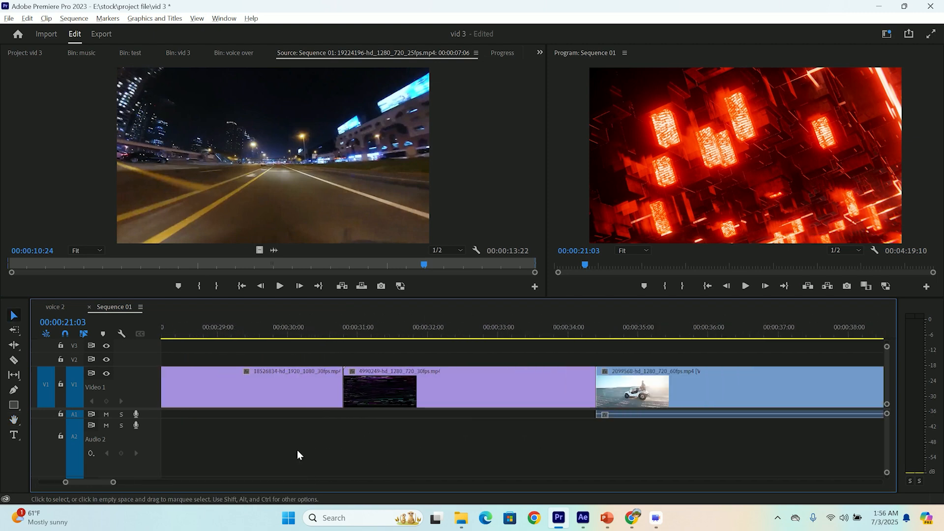
{"action": "left_click", "coordinate": [13, 421]}
{"action": "left_click_drag", "start_coordinate": [251, 440], "coordinate": [592, 434]}
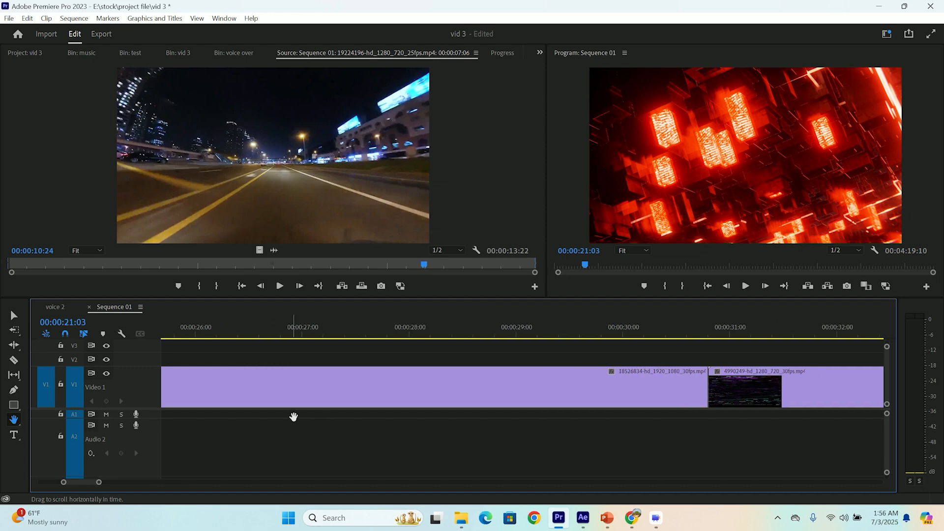
{"action": "left_click_drag", "start_coordinate": [294, 417], "coordinate": [726, 423]}
{"action": "left_click_drag", "start_coordinate": [236, 423], "coordinate": [651, 421]}
{"action": "left_click_drag", "start_coordinate": [338, 417], "coordinate": [212, 428]}
{"action": "left_click_drag", "start_coordinate": [71, 482], "coordinate": [51, 487]}
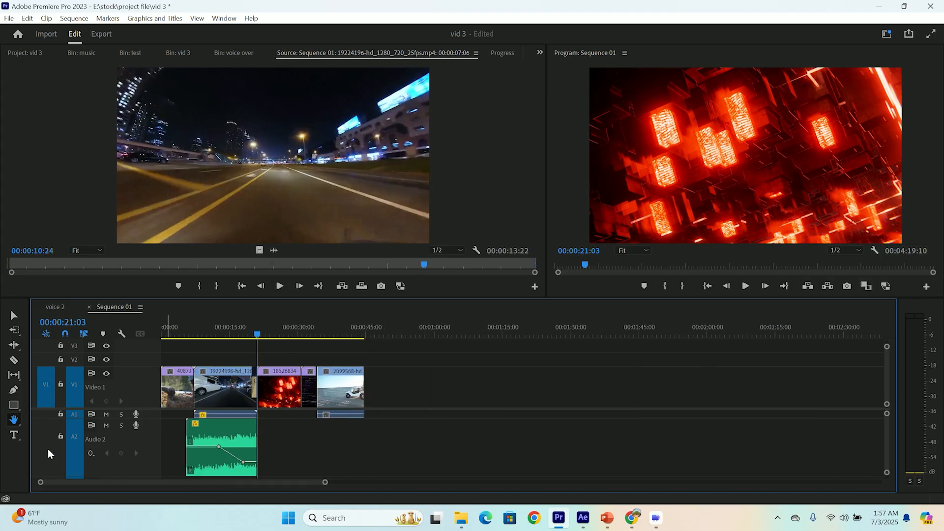
Add the title "start video editing" over the 18526834 clip at 00:00:21:03 with the Type tool and scrub through it.
{"action": "left_click", "coordinate": [14, 436]}
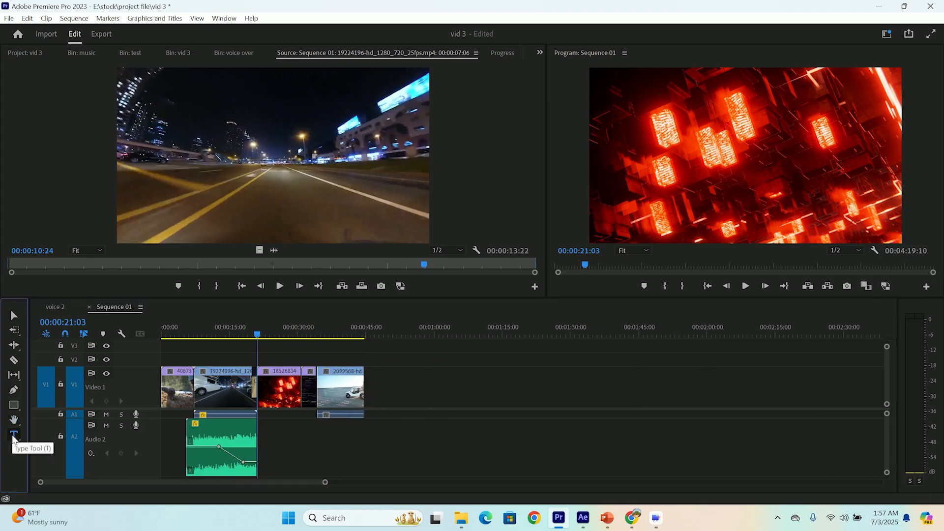
{"action": "left_click", "coordinate": [658, 148]}
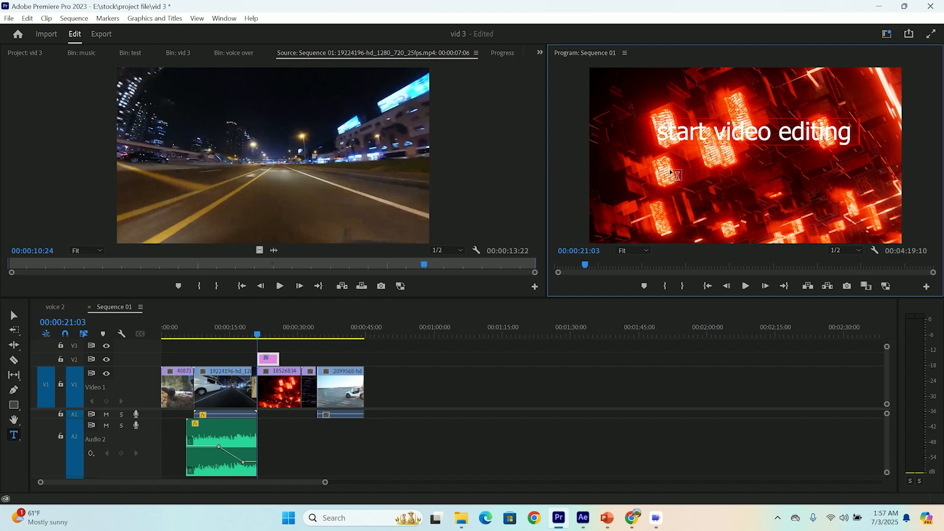
{"action": "left_click_drag", "start_coordinate": [270, 336], "coordinate": [265, 344]}
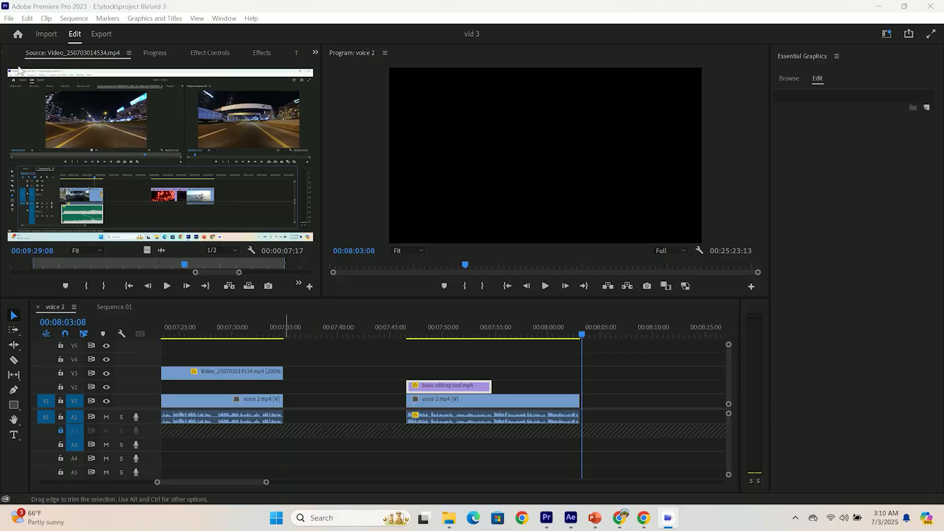
Examine the keyboard shortcuts assigned to the application's editing tools in the Keyboard Shortcuts dialog, then close it.
{"action": "left_click", "coordinate": [28, 18]}
{"action": "left_click", "coordinate": [54, 380]}
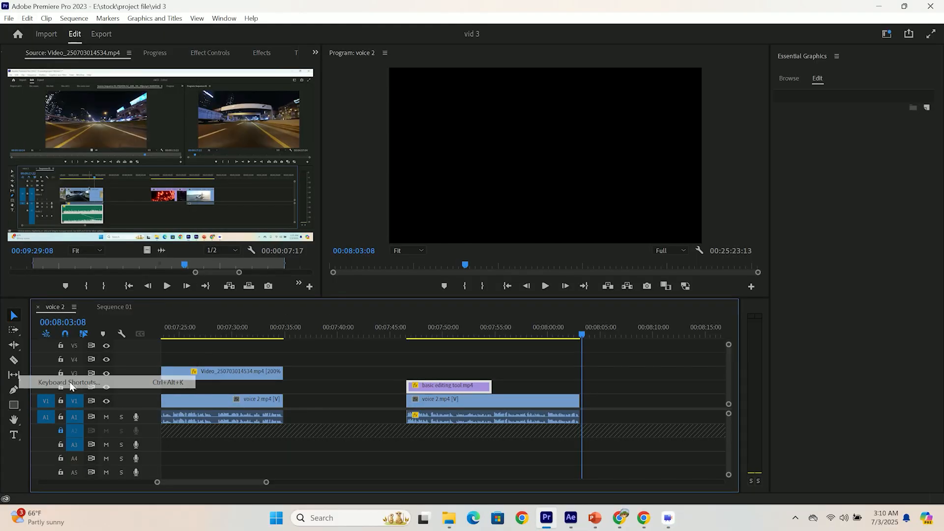
{"action": "scroll", "coordinate": [159, 392], "scroll_direction": "down", "scroll_amount": 12}
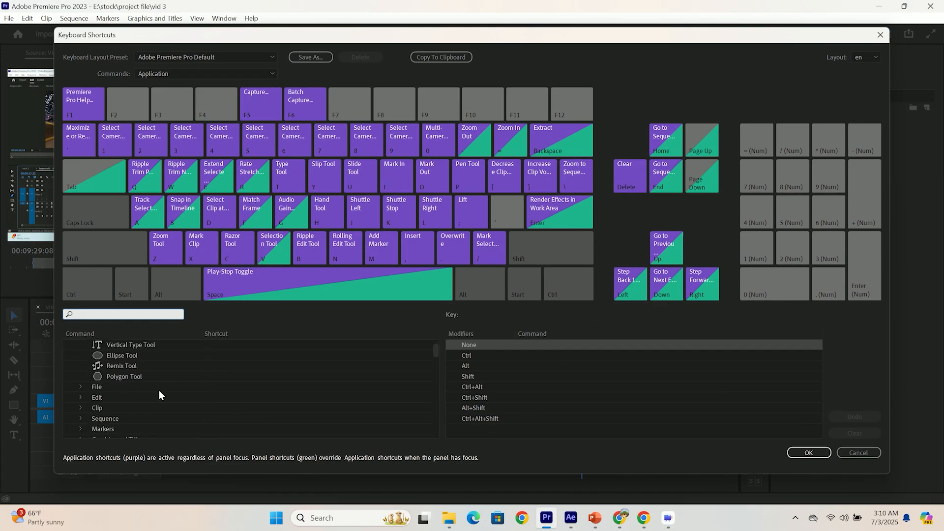
{"action": "scroll", "coordinate": [159, 391], "scroll_direction": "up", "scroll_amount": 9}
{"action": "scroll", "coordinate": [158, 391], "scroll_direction": "up", "scroll_amount": 3}
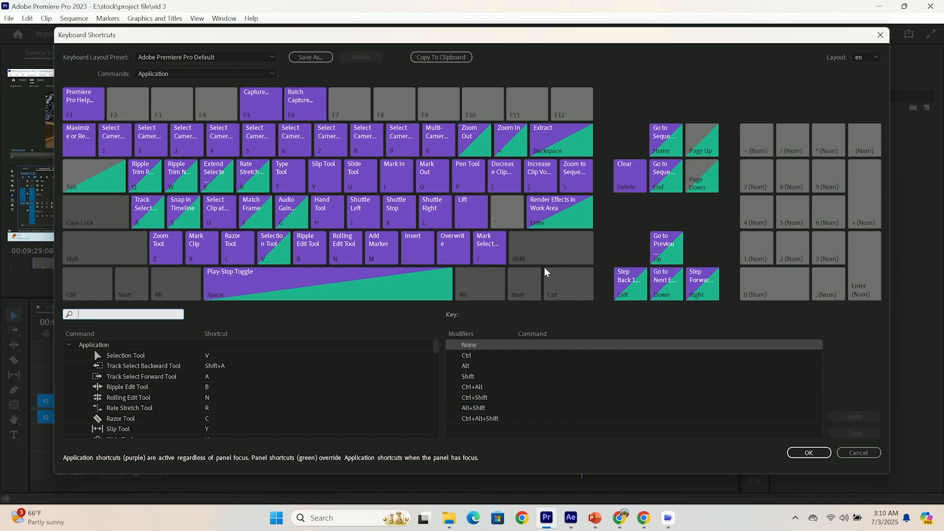
{"action": "left_click", "coordinate": [805, 457]}
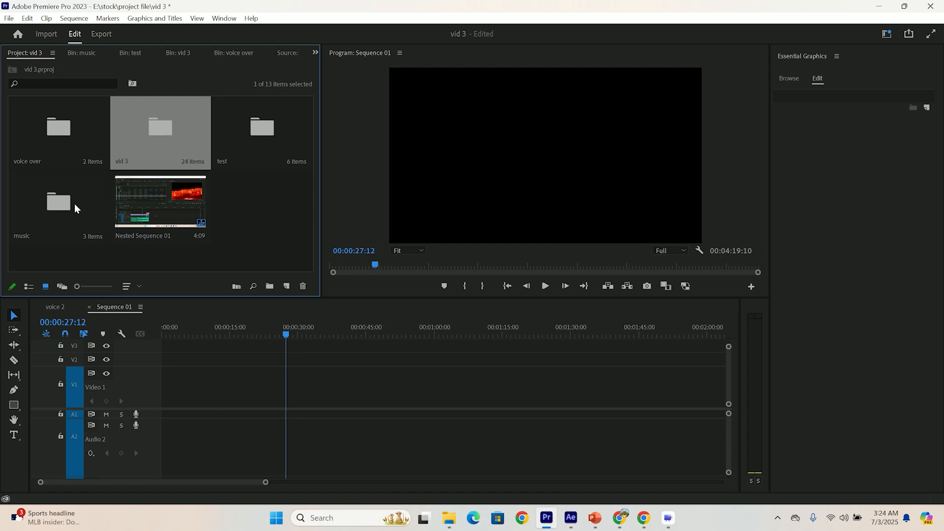
Place the 4087310, 2099568 and 19224196 clips from the test bin end to end on V1 from the sequence start.
{"action": "double_click", "coordinate": [262, 129]}
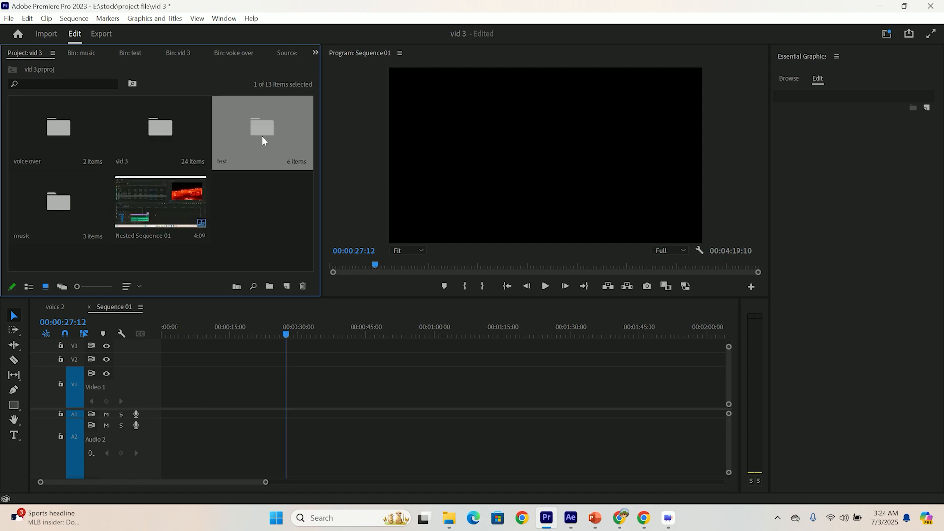
{"action": "left_click_drag", "start_coordinate": [59, 128], "coordinate": [164, 393]}
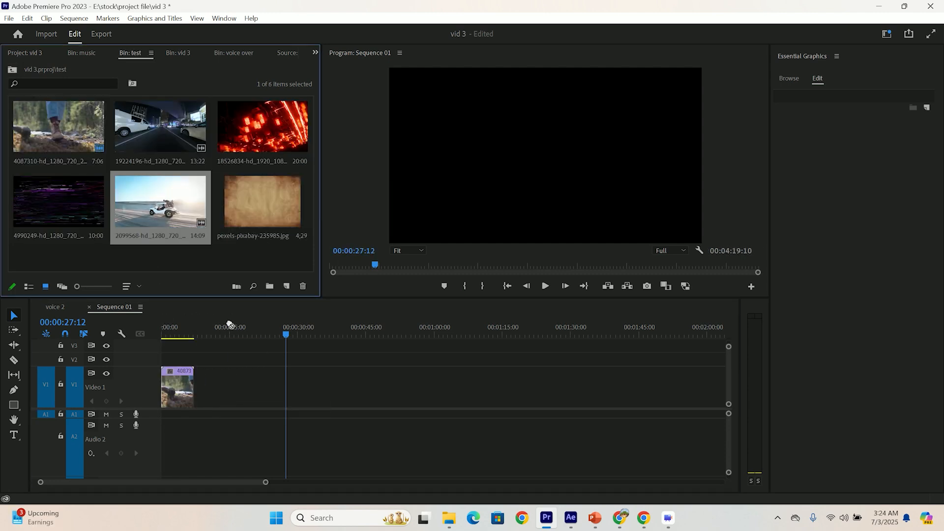
{"action": "left_click_drag", "start_coordinate": [160, 201], "coordinate": [196, 388]}
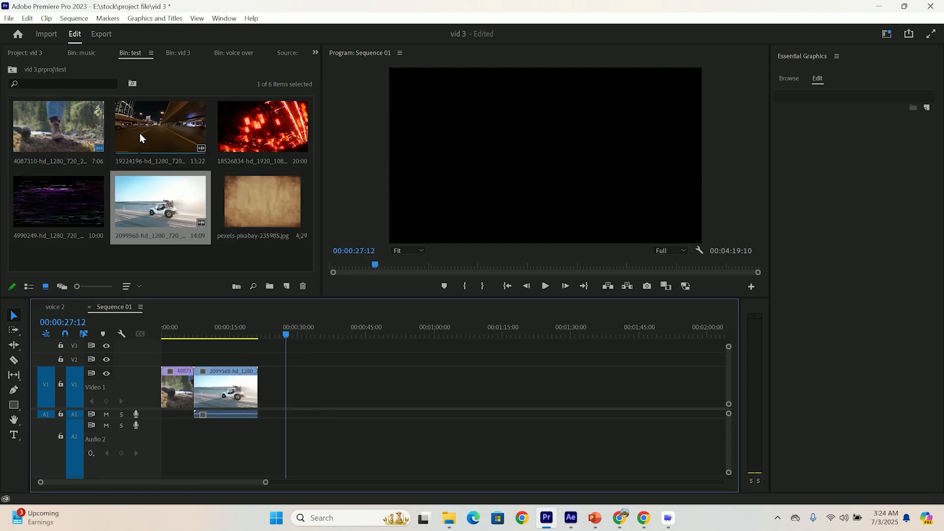
{"action": "left_click_drag", "start_coordinate": [178, 129], "coordinate": [264, 392]}
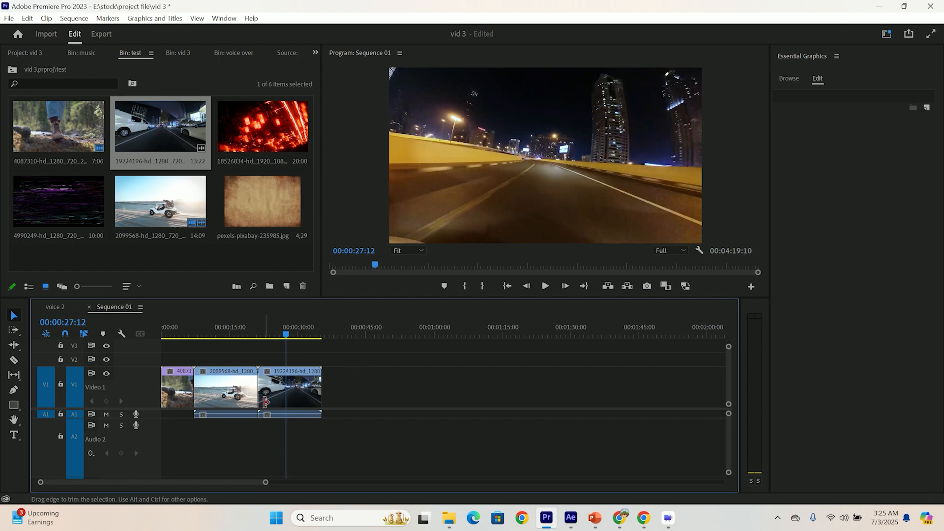
Cut the 2099568 clip at 00:00:19:22, delete its tail and close the gap before the 19224196 clip.
{"action": "key", "text": "equal"}
{"action": "key", "text": "equal"}
{"action": "key", "text": "Home"}
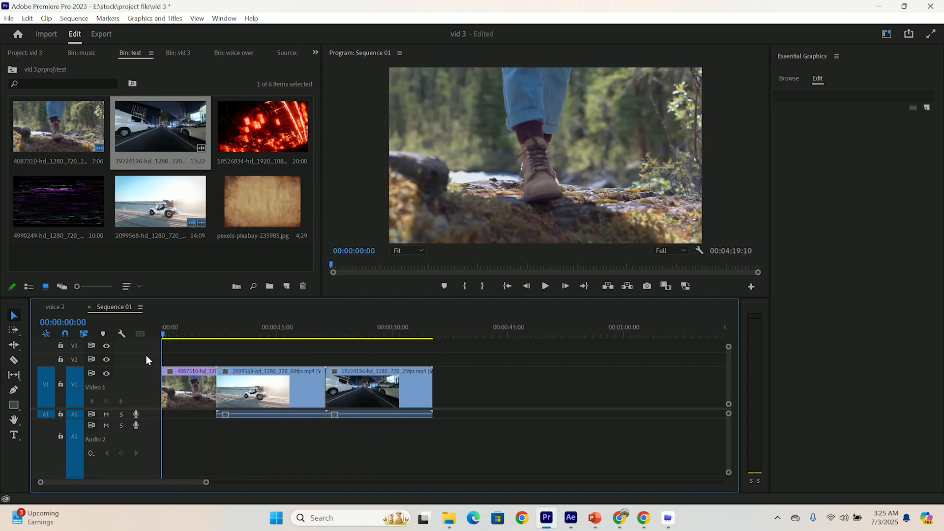
{"action": "left_click", "coordinate": [315, 329]}
{"action": "key", "text": "c"}
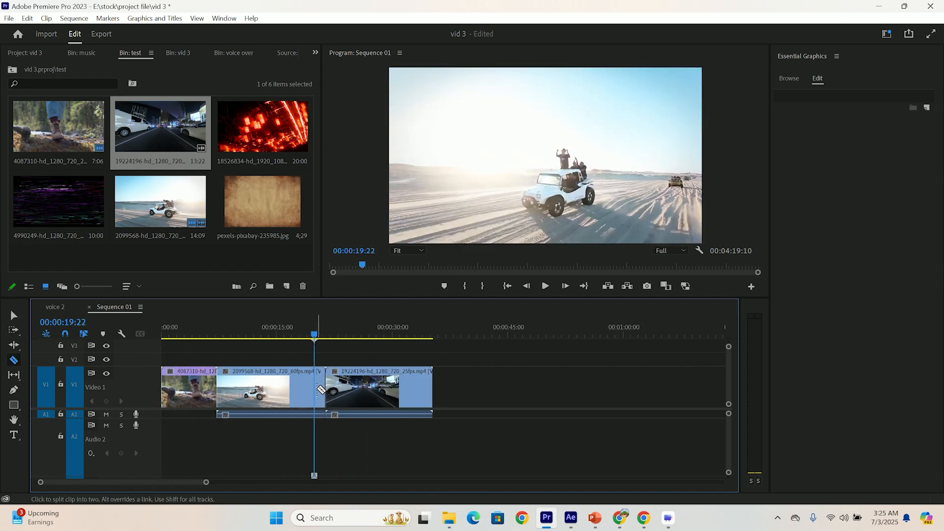
{"action": "key", "text": "v"}
{"action": "left_click", "coordinate": [320, 389]}
{"action": "key", "text": "Delete"}
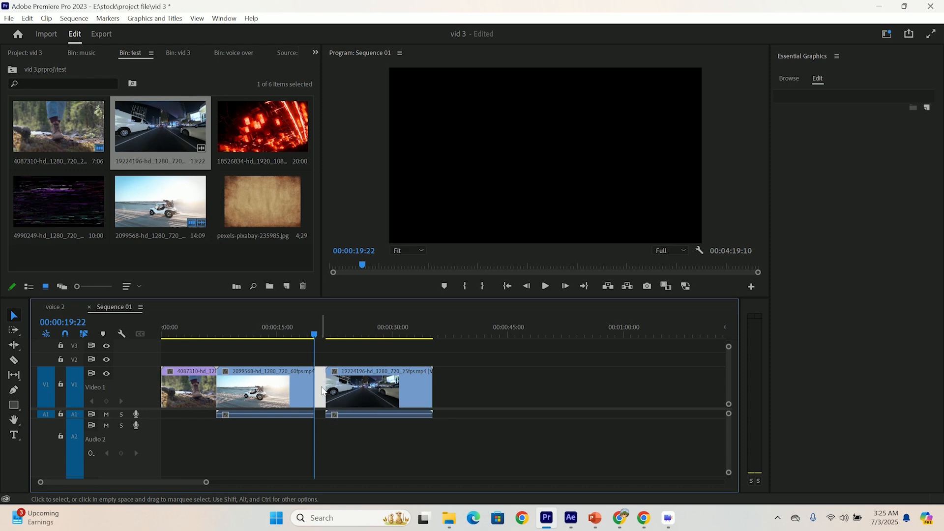
{"action": "key", "text": "Delete"}
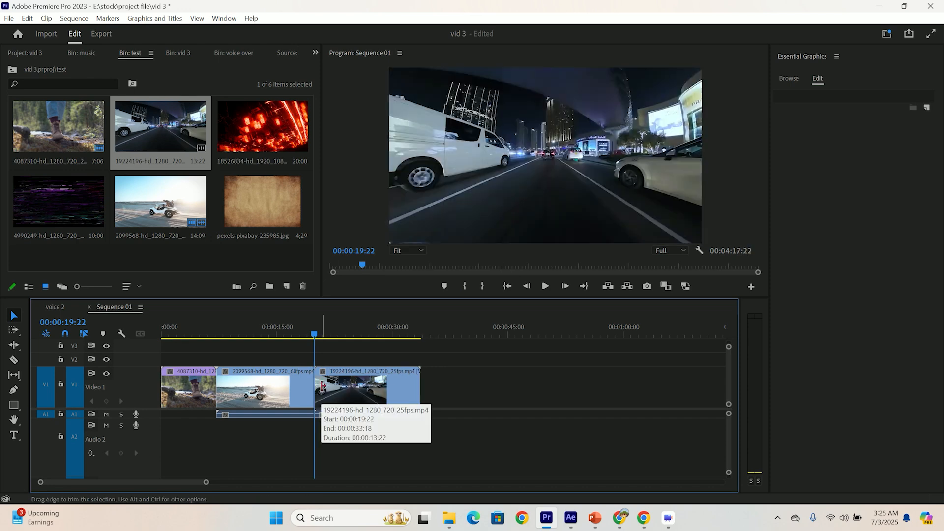
Ripple trim the end of the 4087310 clip to about 00:00:05:00 and play the sequence.
{"action": "left_click_drag", "start_coordinate": [315, 352], "coordinate": [200, 360]}
{"action": "left_click_drag", "start_coordinate": [218, 392], "coordinate": [201, 392]}
{"action": "left_click_drag", "start_coordinate": [198, 343], "coordinate": [300, 362]}
{"action": "left_click_drag", "start_coordinate": [300, 324], "coordinate": [283, 327]}
{"action": "key", "text": "space"}
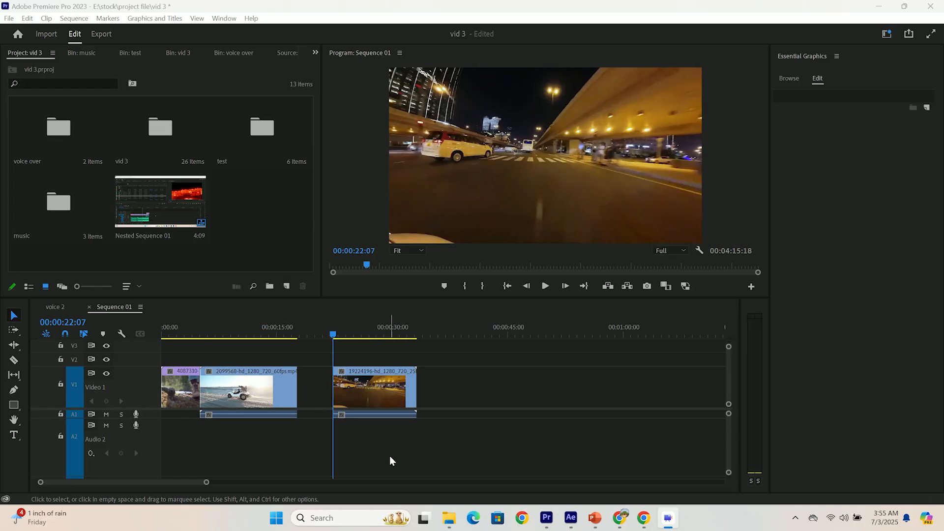
Move the 19224196 clip with its audio to V2 and A2, starting where the 2099568 clip ends at 00:00:17:18.
{"action": "left_click_drag", "start_coordinate": [384, 393], "coordinate": [354, 366]}
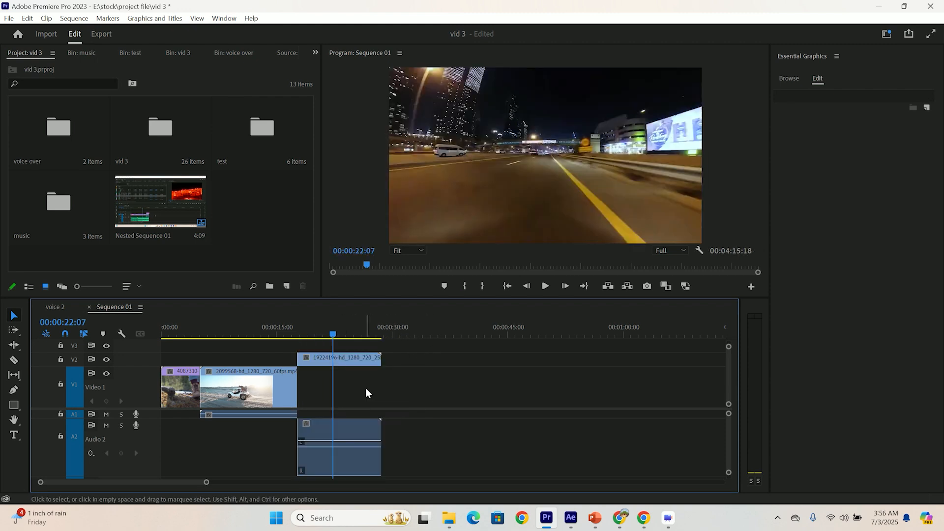
{"action": "key", "text": "="}
{"action": "key", "text": "="}
{"action": "key", "text": "="}
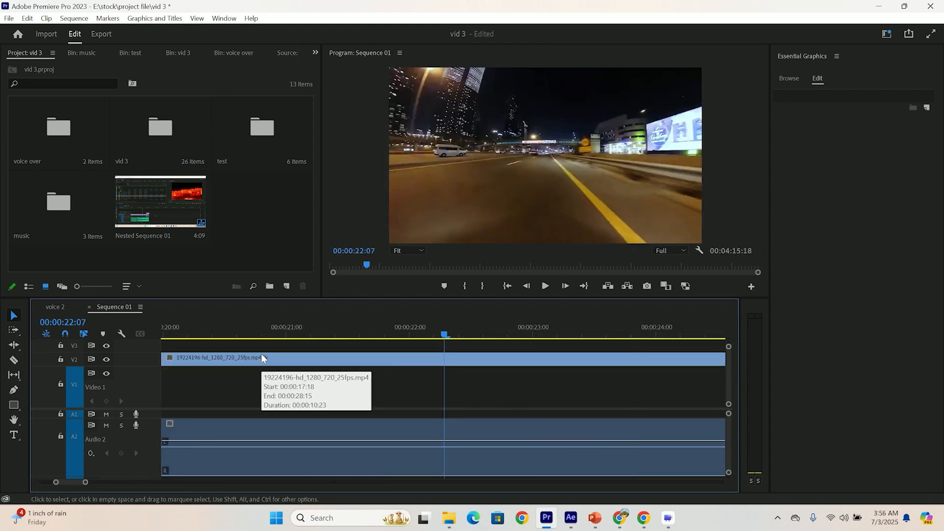
{"action": "key", "text": "-"}
{"action": "key", "text": "-"}
{"action": "key", "text": "-"}
{"action": "key", "text": "="}
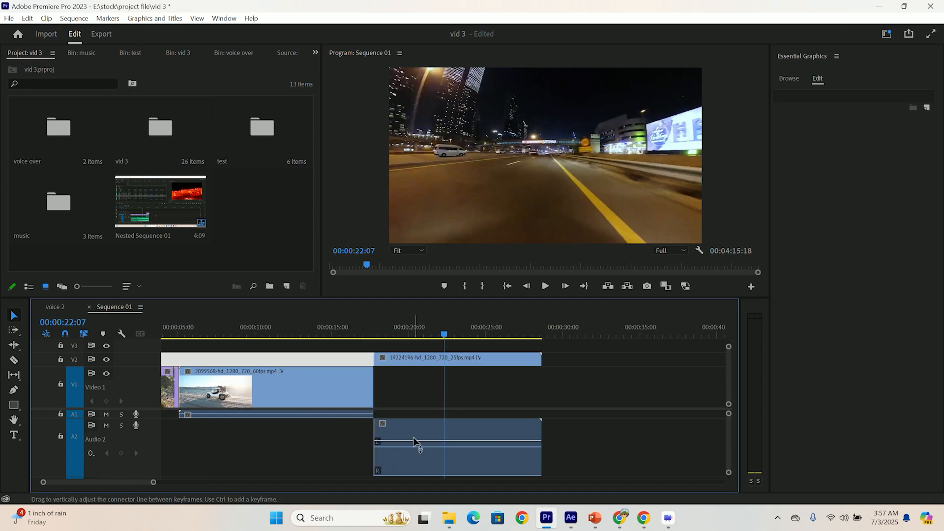
Try deleting the empty space before the 19224196 clip on V2 and trimming the clip's end, undoing each change.
{"action": "key", "text": "Delete"}
{"action": "key", "text": "ctrl+z"}
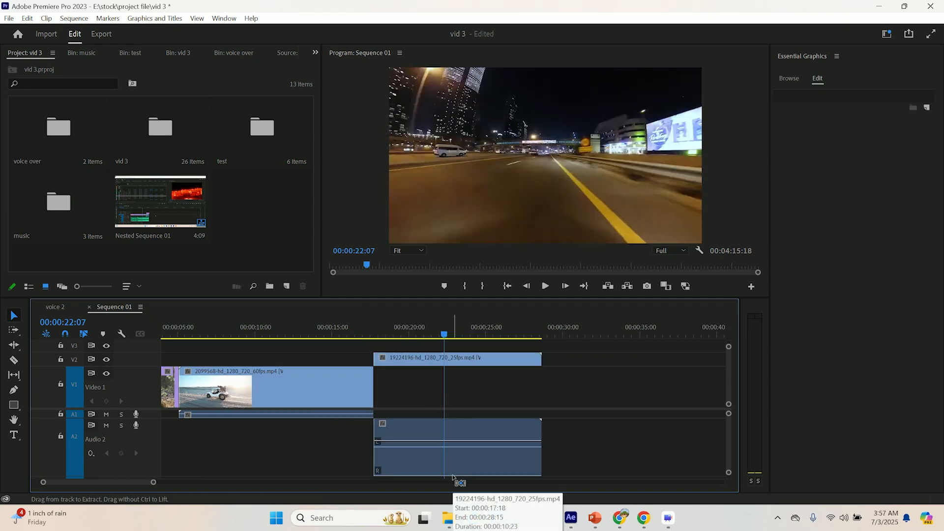
{"action": "left_click_drag", "start_coordinate": [565, 361], "coordinate": [535, 376]}
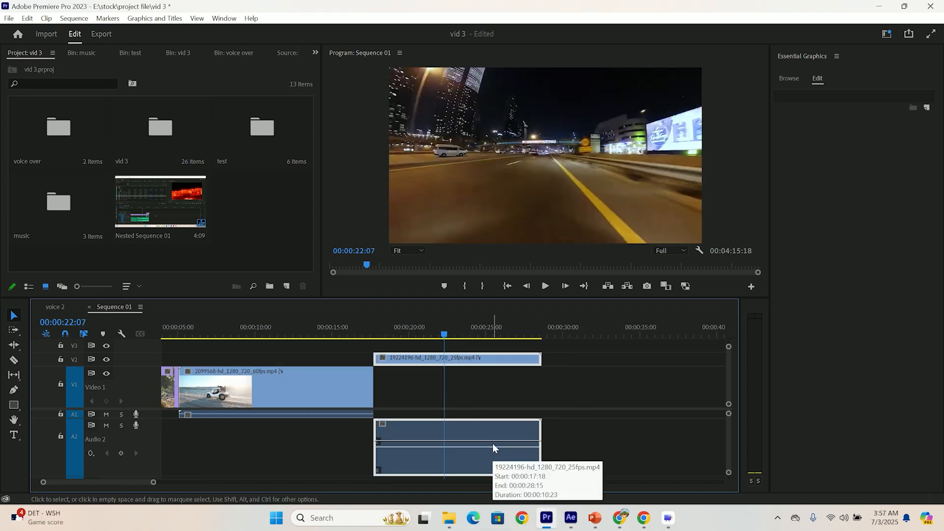
{"action": "left_click_drag", "start_coordinate": [541, 430], "coordinate": [459, 428]}
{"action": "key", "text": "ctrl+z"}
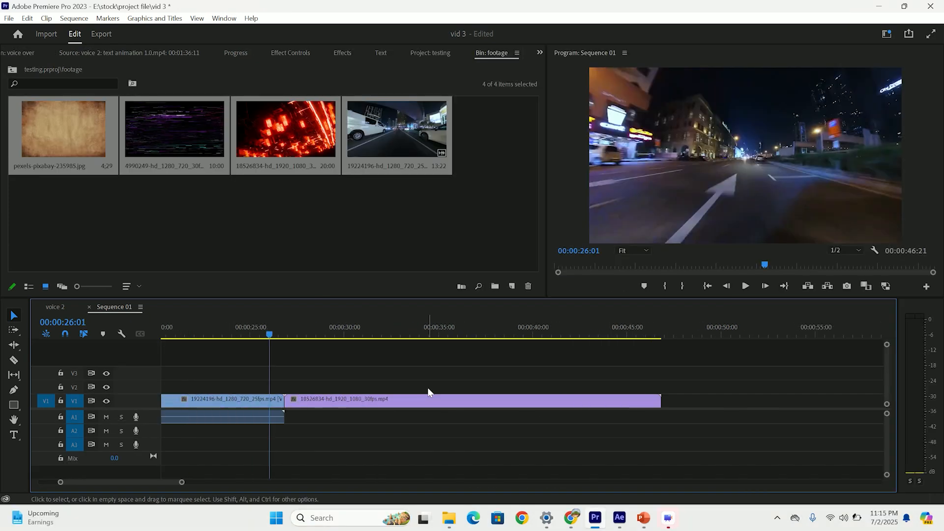
Cut out a section about 4 seconds long from the 18526834 clip near 00:00:30:00 and close the gap.
{"action": "key", "text": "c"}
{"action": "key", "text": "v"}
{"action": "left_click", "coordinate": [372, 402]}
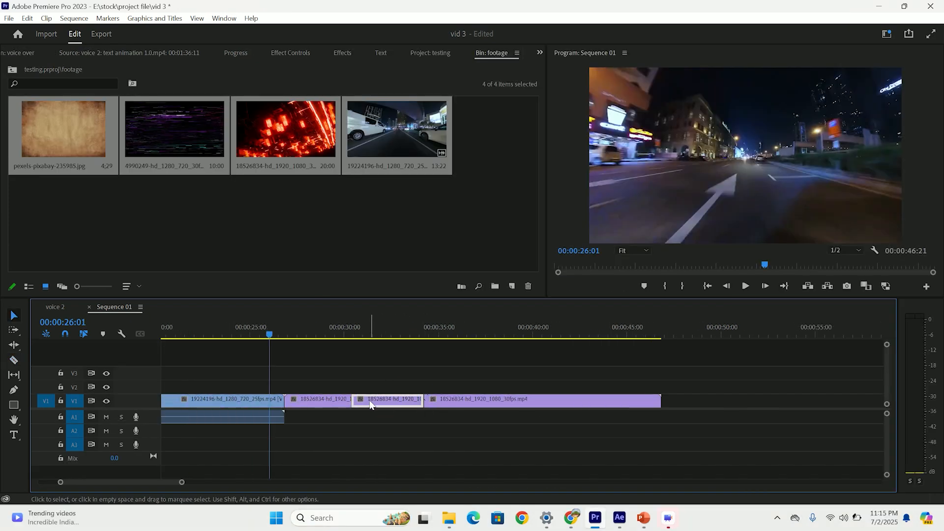
{"action": "key", "text": "Delete"}
{"action": "left_click_drag", "start_coordinate": [483, 403], "coordinate": [406, 407]}
{"action": "left_click", "coordinate": [392, 426]}
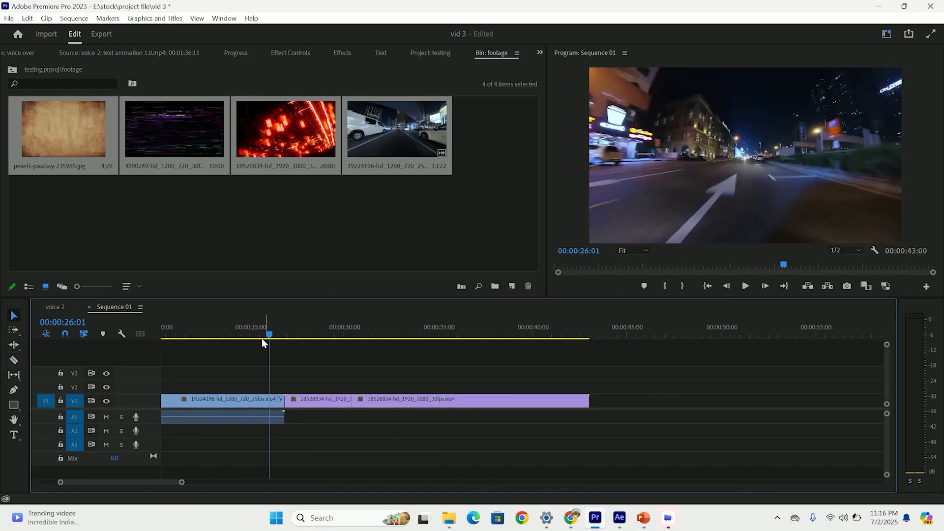
Reposition the playhead and slide the last clip on V1 earlier in the sequence.
{"action": "left_click_drag", "start_coordinate": [146, 482], "coordinate": [124, 482]}
{"action": "mouse_move", "coordinate": [523, 333]}
{"action": "left_mouse_down"}
{"action": "mouse_move", "coordinate": [482, 333]}
{"action": "mouse_move", "coordinate": [522, 333]}
{"action": "left_mouse_up"}
{"action": "left_click_drag", "start_coordinate": [666, 400], "coordinate": [502, 404]}
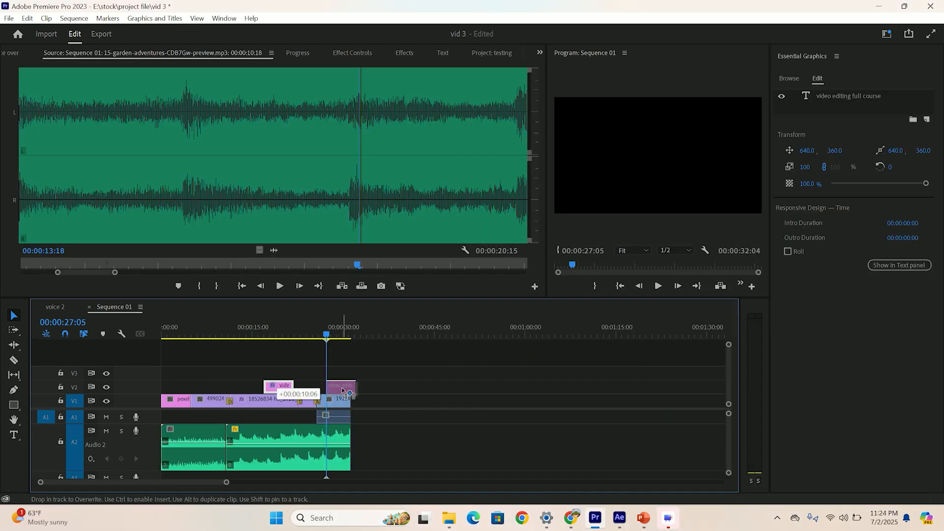